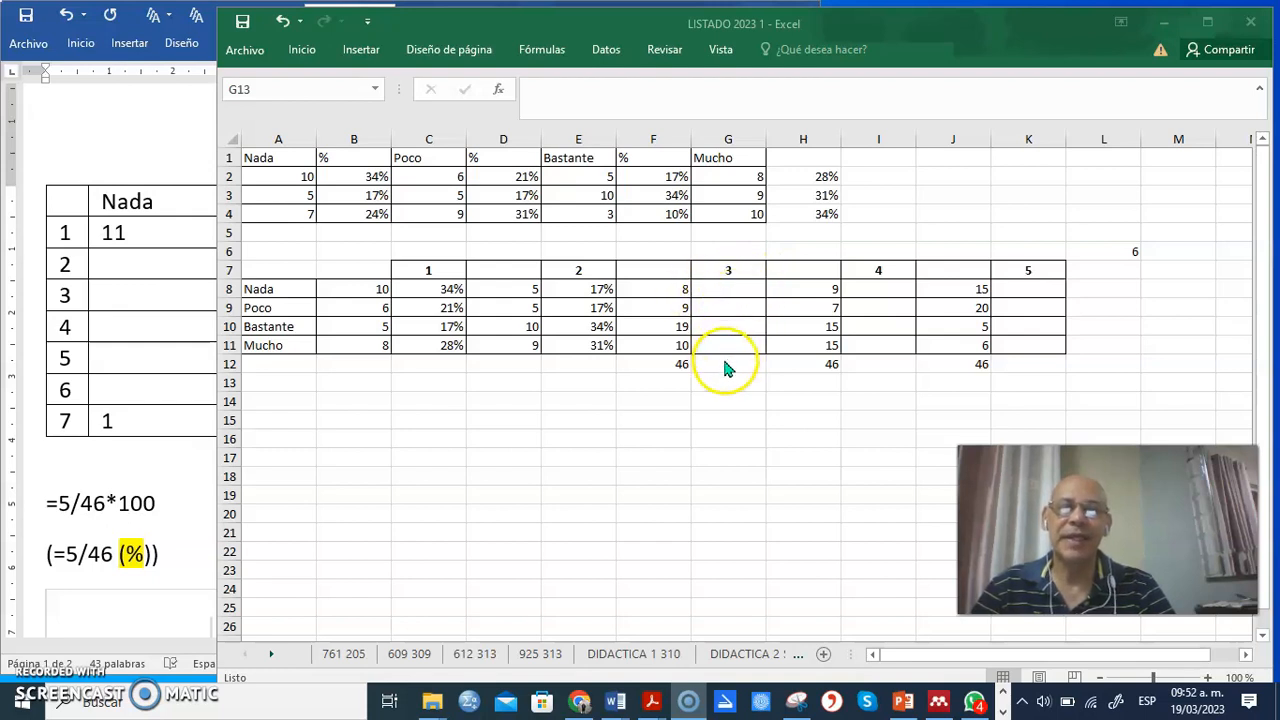
Review the response labels in A8:A11, the counts in F8:F11 with their F12 total, and the percentages in E8:E11
left_click_drag(281, 289, 277, 343)
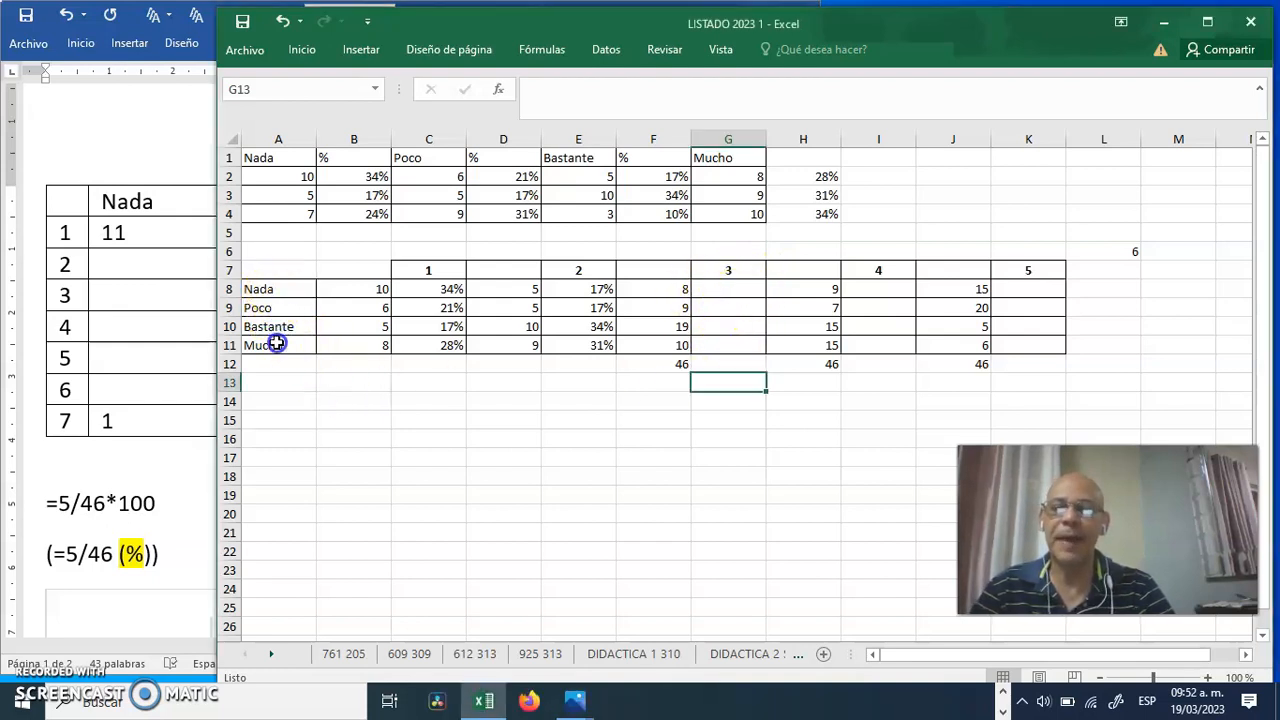
left_click_drag(289, 289, 285, 349)
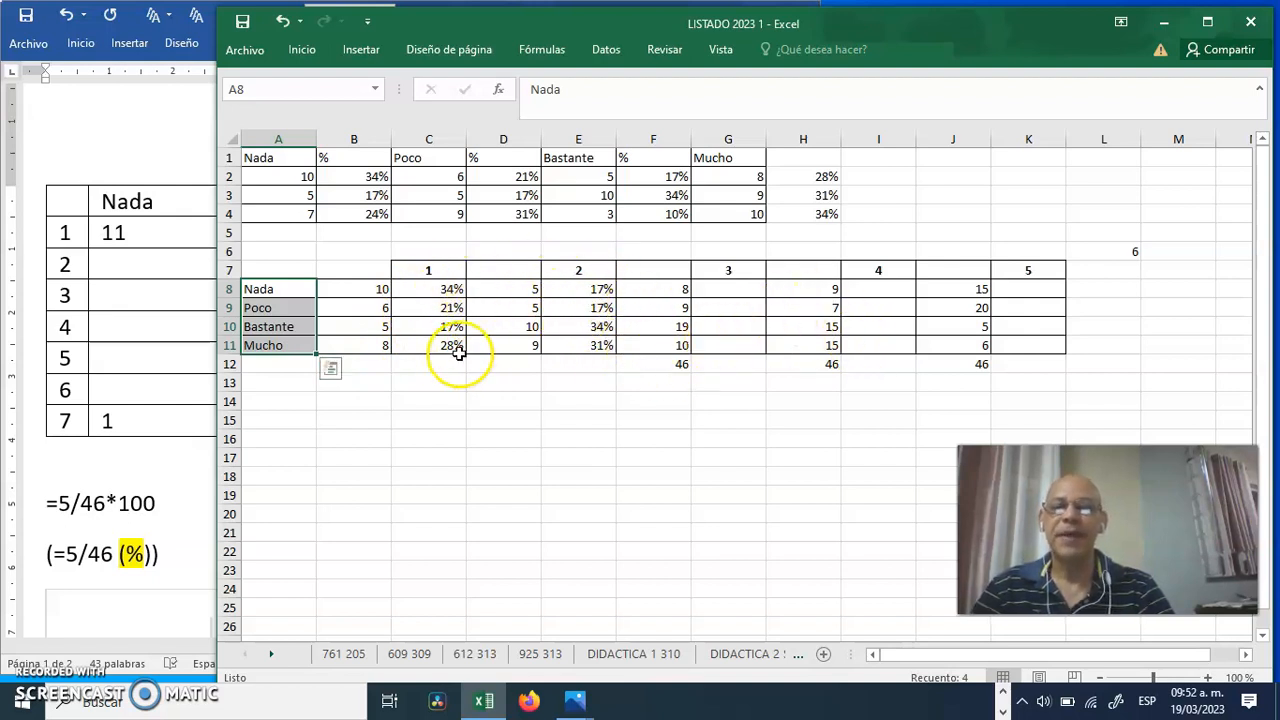
left_click(648, 419)
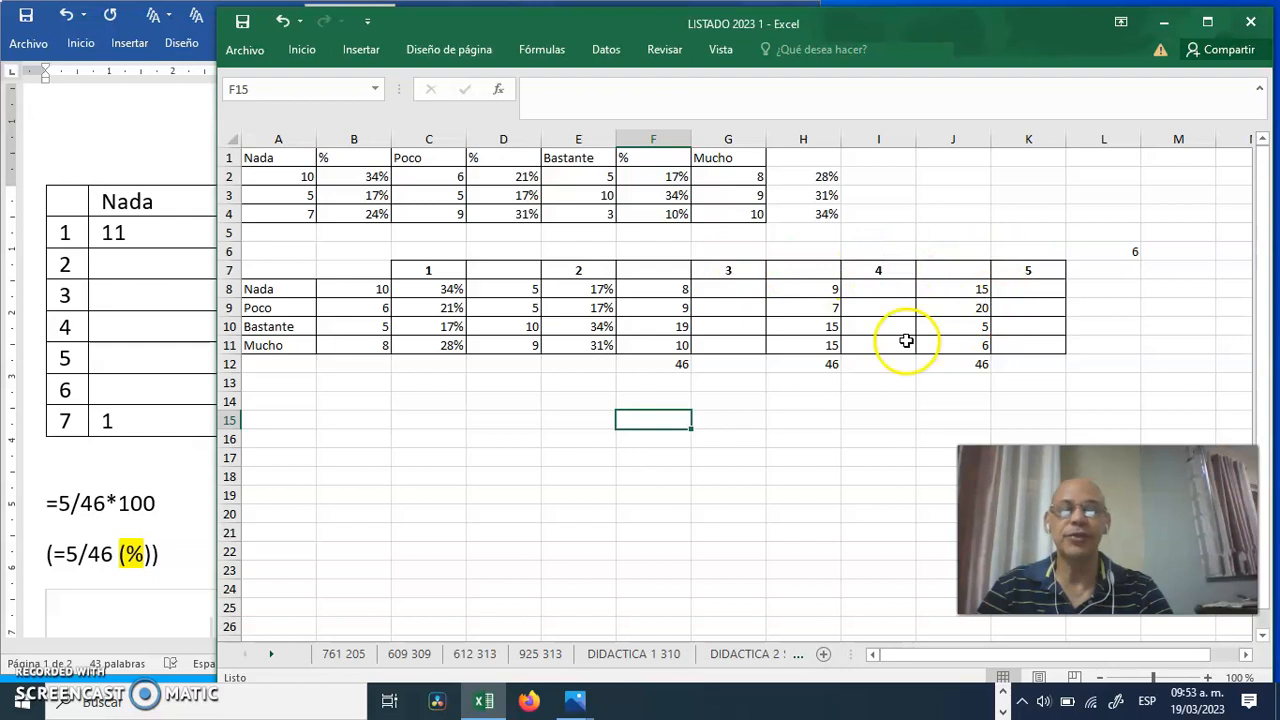
left_click(676, 364)
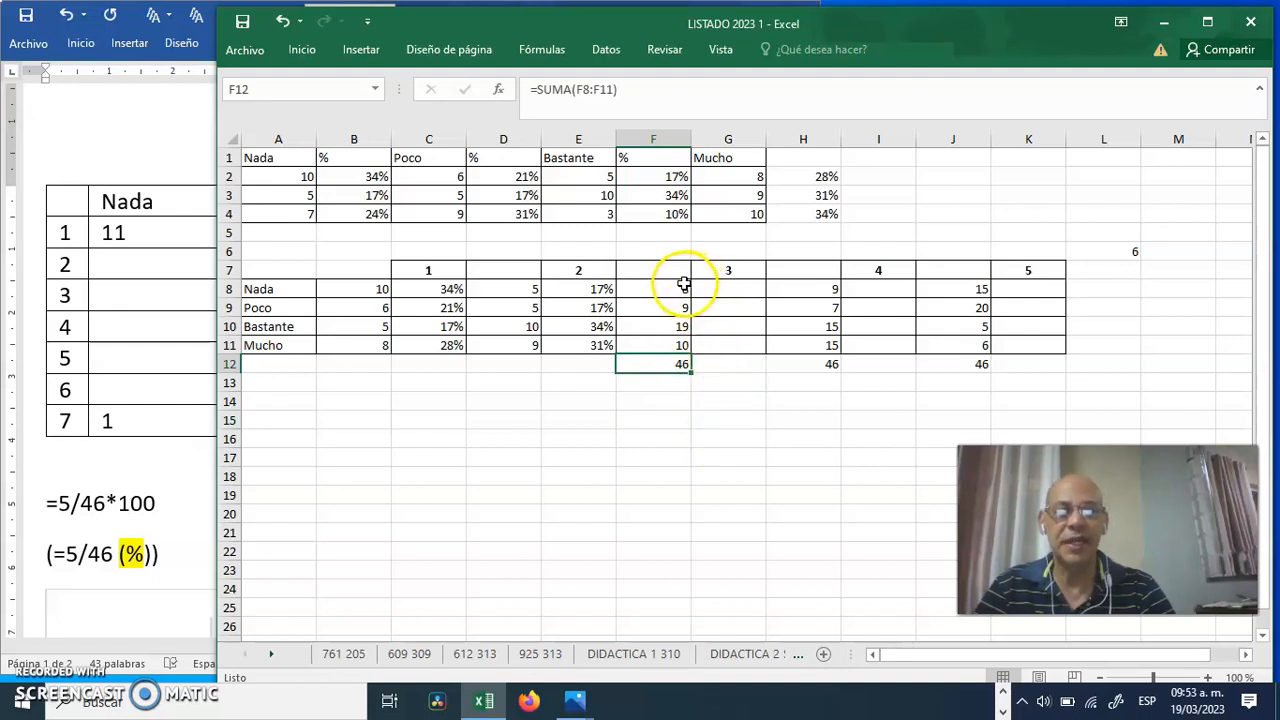
left_click_drag(673, 291, 678, 338)
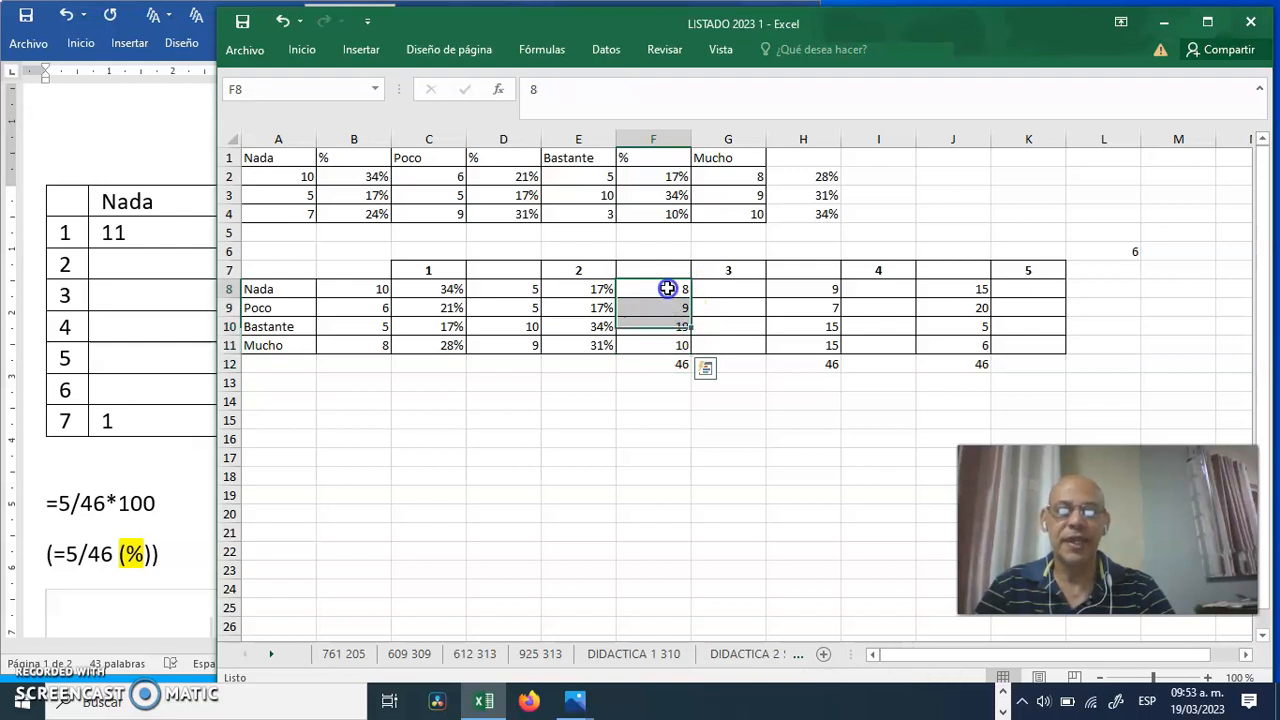
left_click(667, 289)
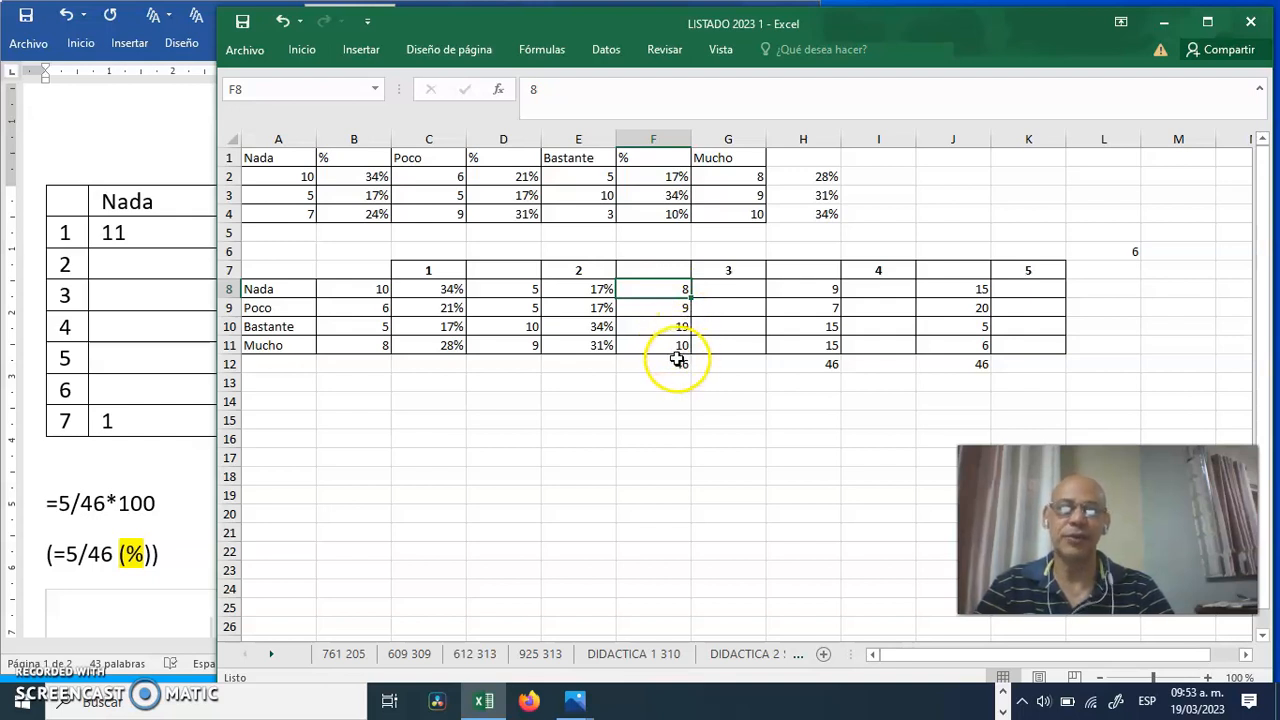
left_click(686, 399)
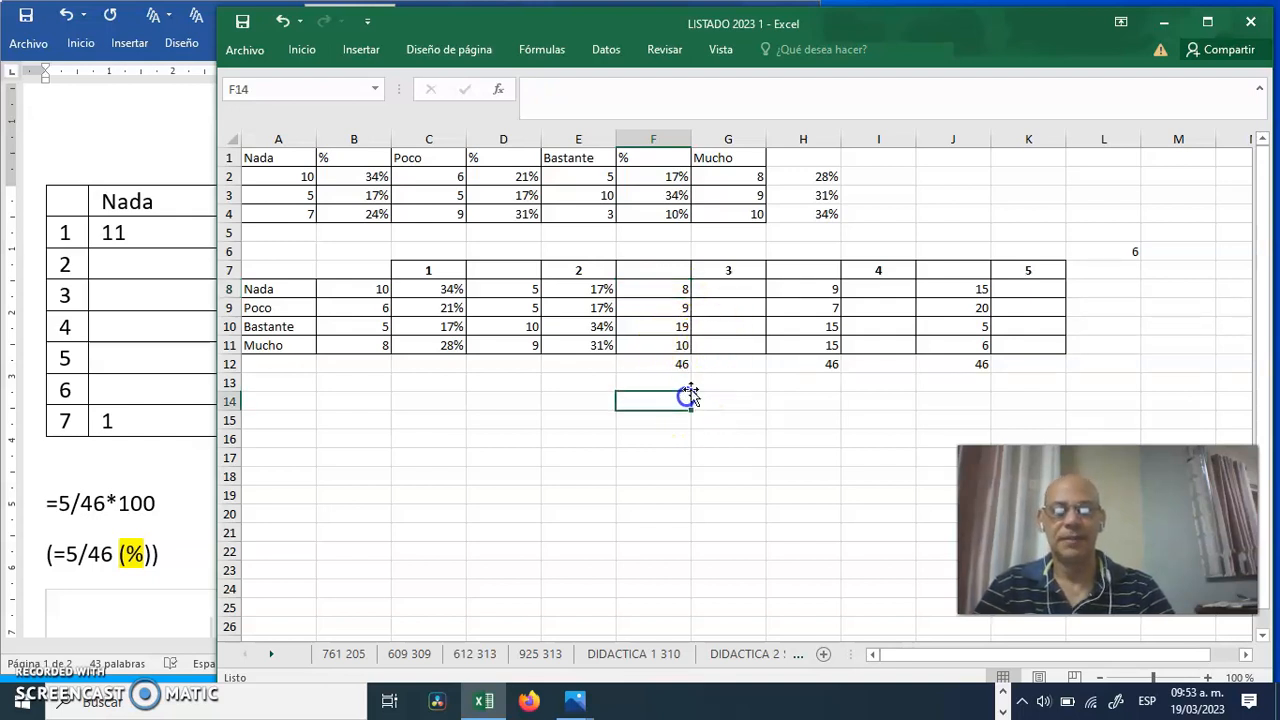
left_click_drag(671, 287, 686, 364)
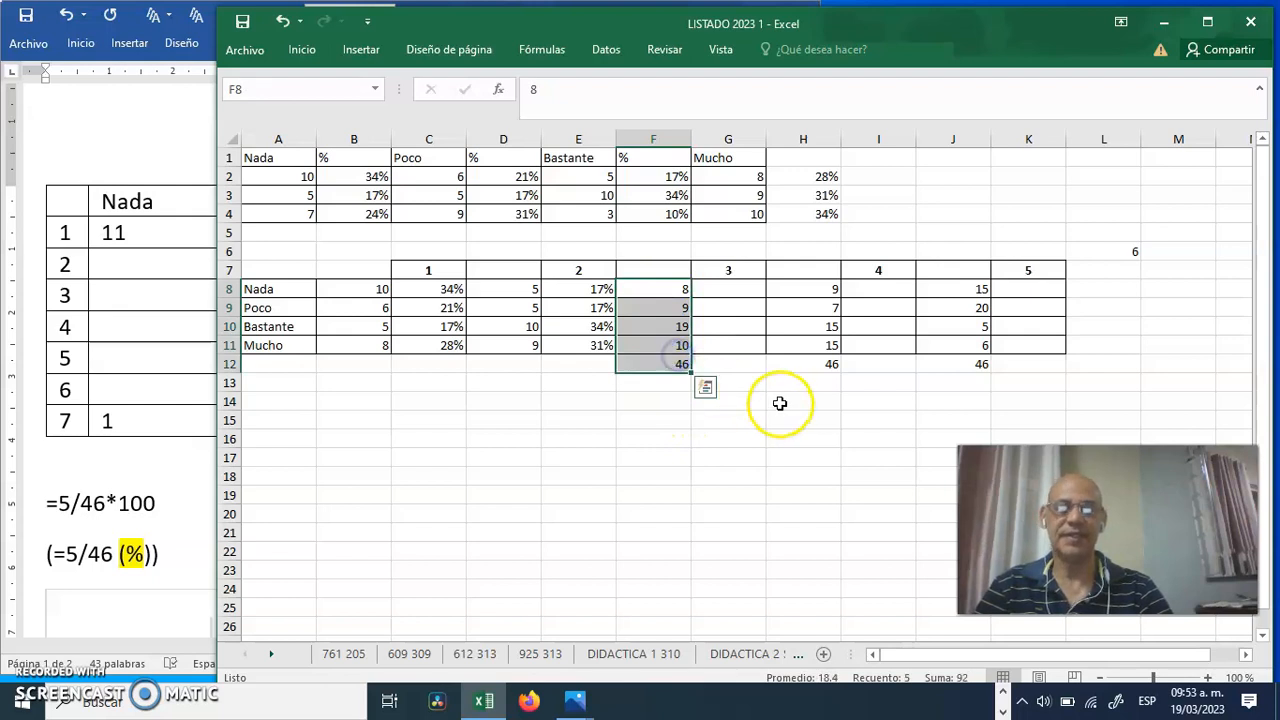
left_click(777, 400)
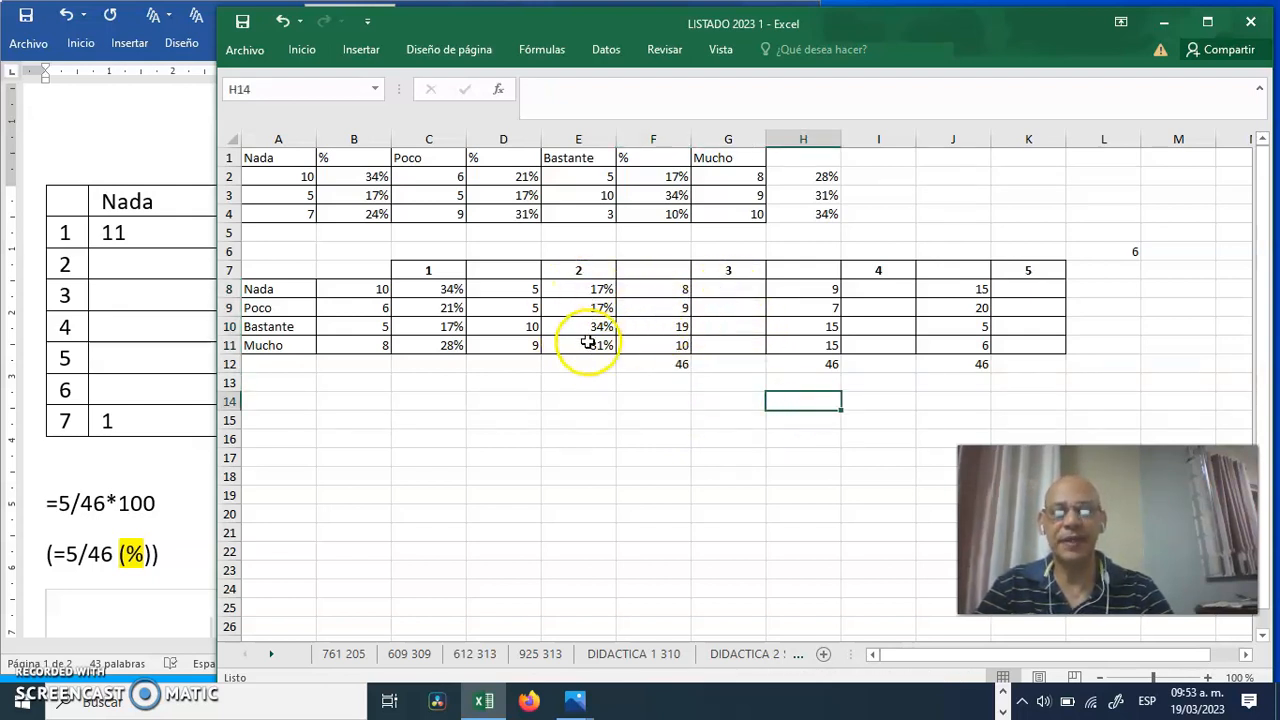
left_click_drag(591, 289, 592, 345)
Fill the empty percentage cells G8:G11 and I8:I11 with a light blue theme colour
left_click_drag(729, 292, 726, 345)
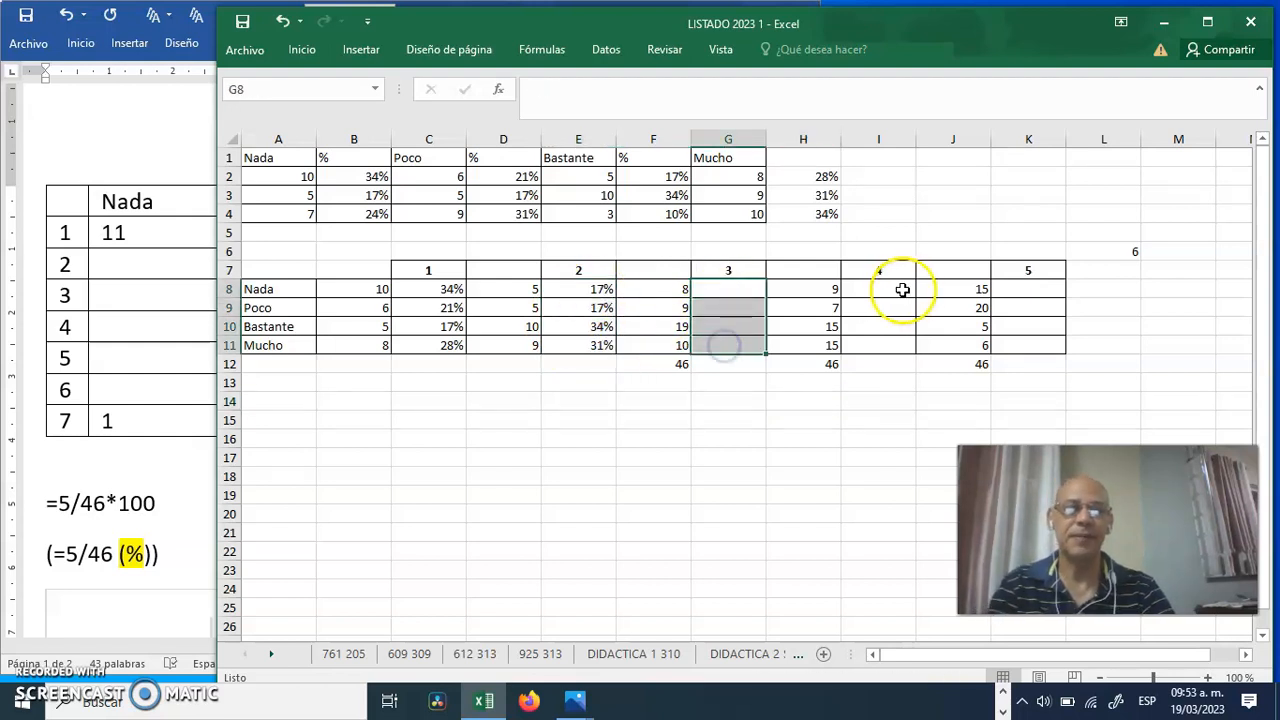
left_click_drag(883, 286, 886, 345)
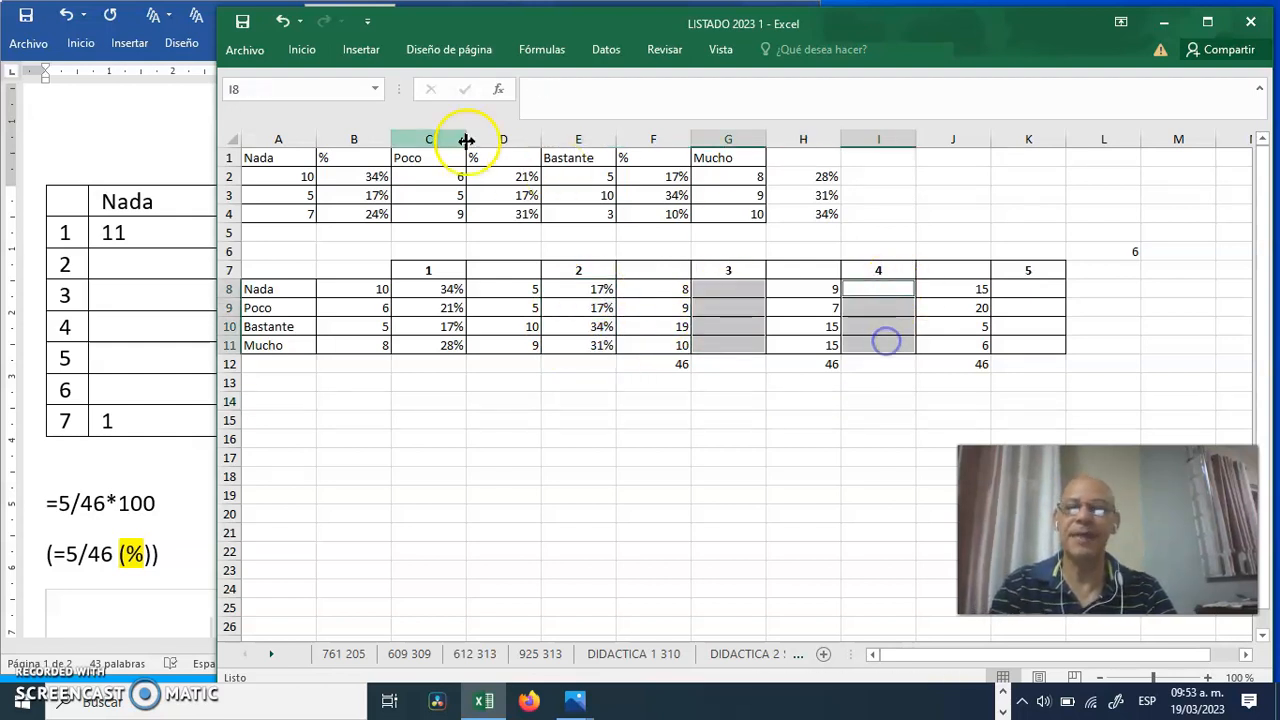
left_click(293, 53)
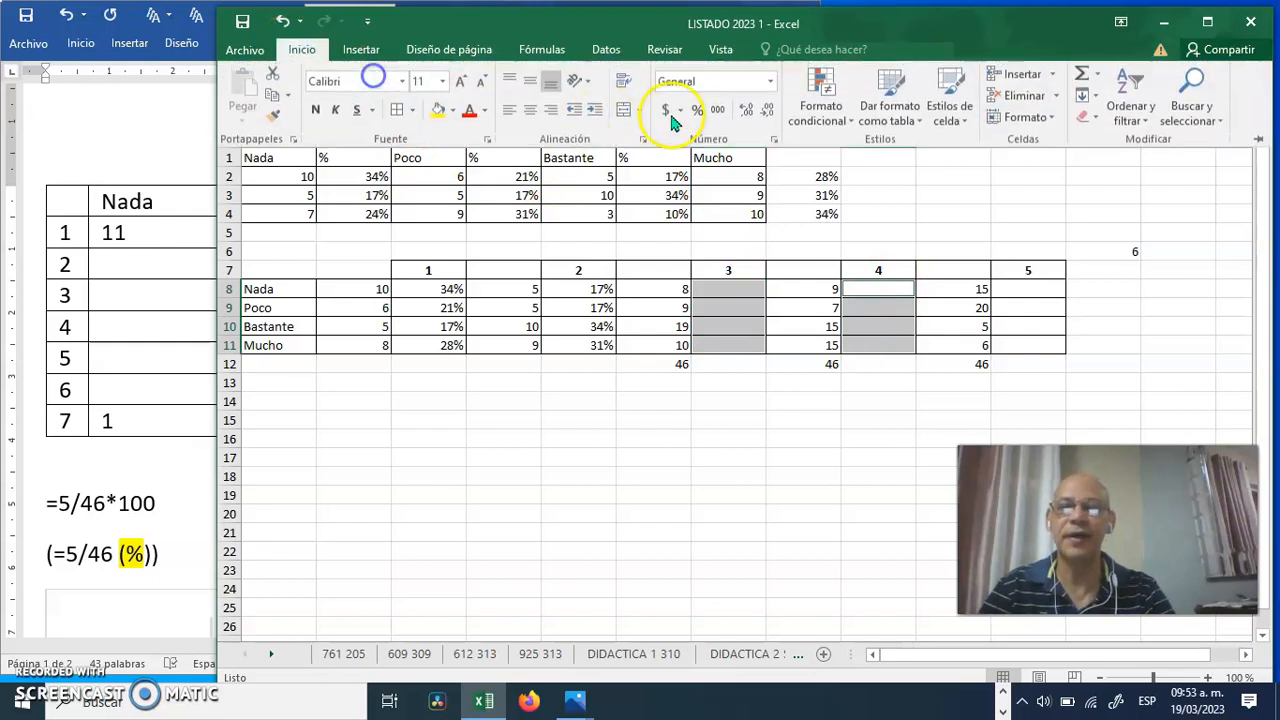
left_click(452, 112)
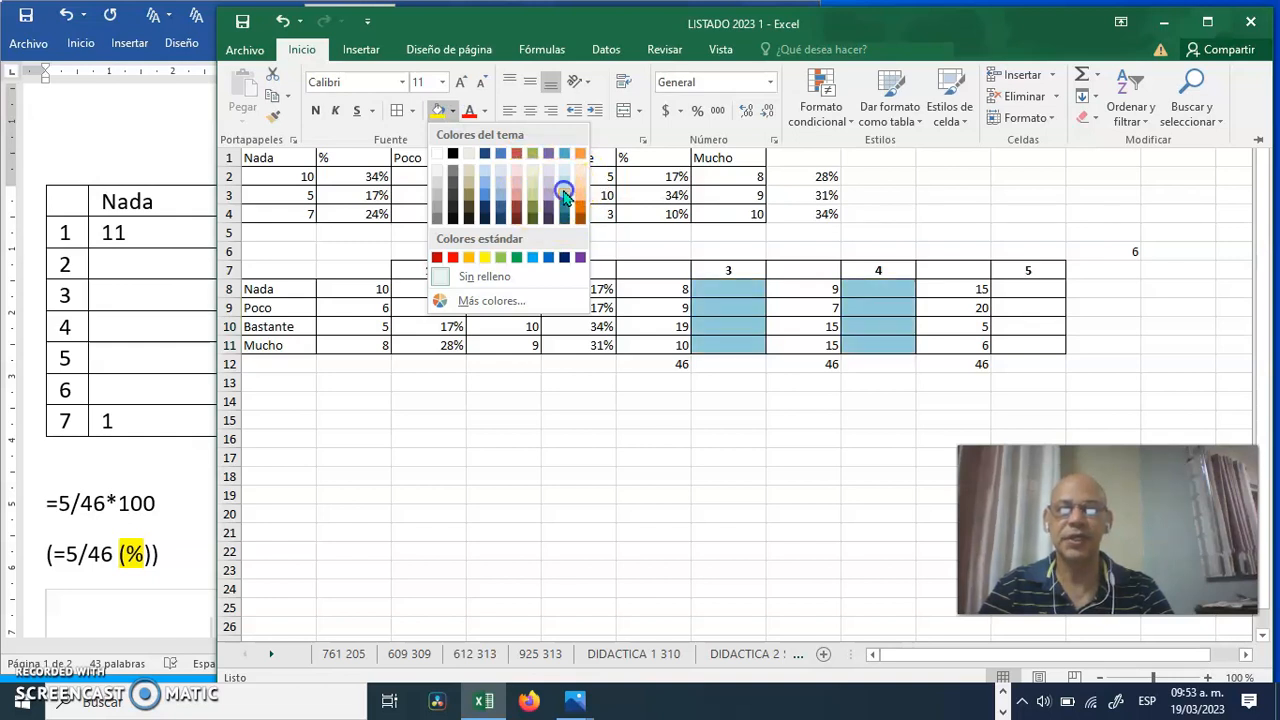
left_click(565, 195)
left_click(750, 407)
left_click(748, 401)
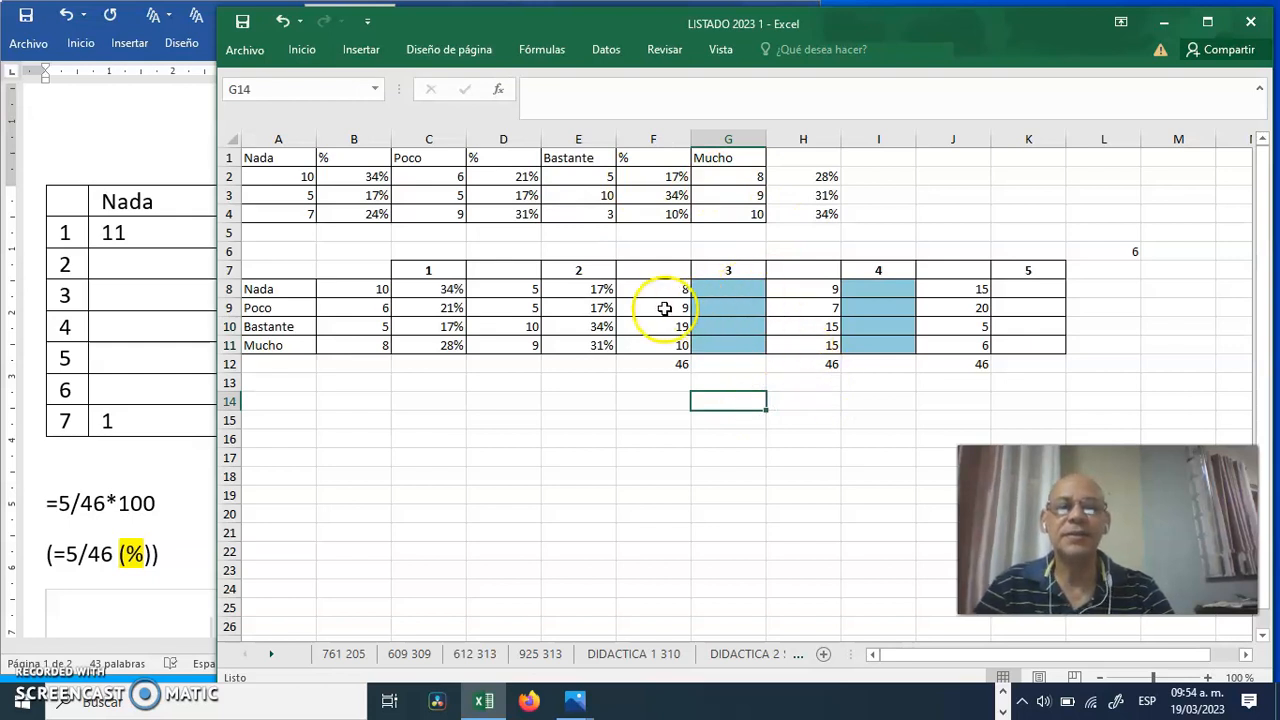
Enter the formula =F8/46 in cell G8 to compute the Nada share for question 3
left_click(715, 289)
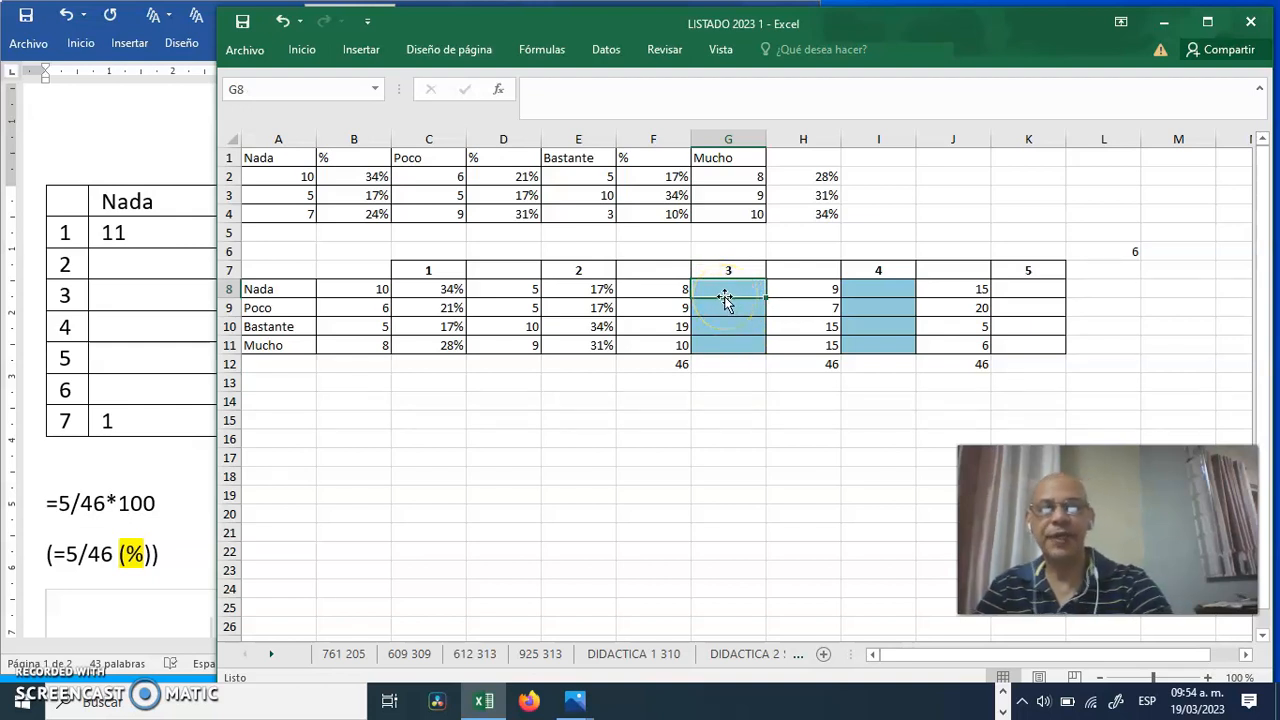
type("=")
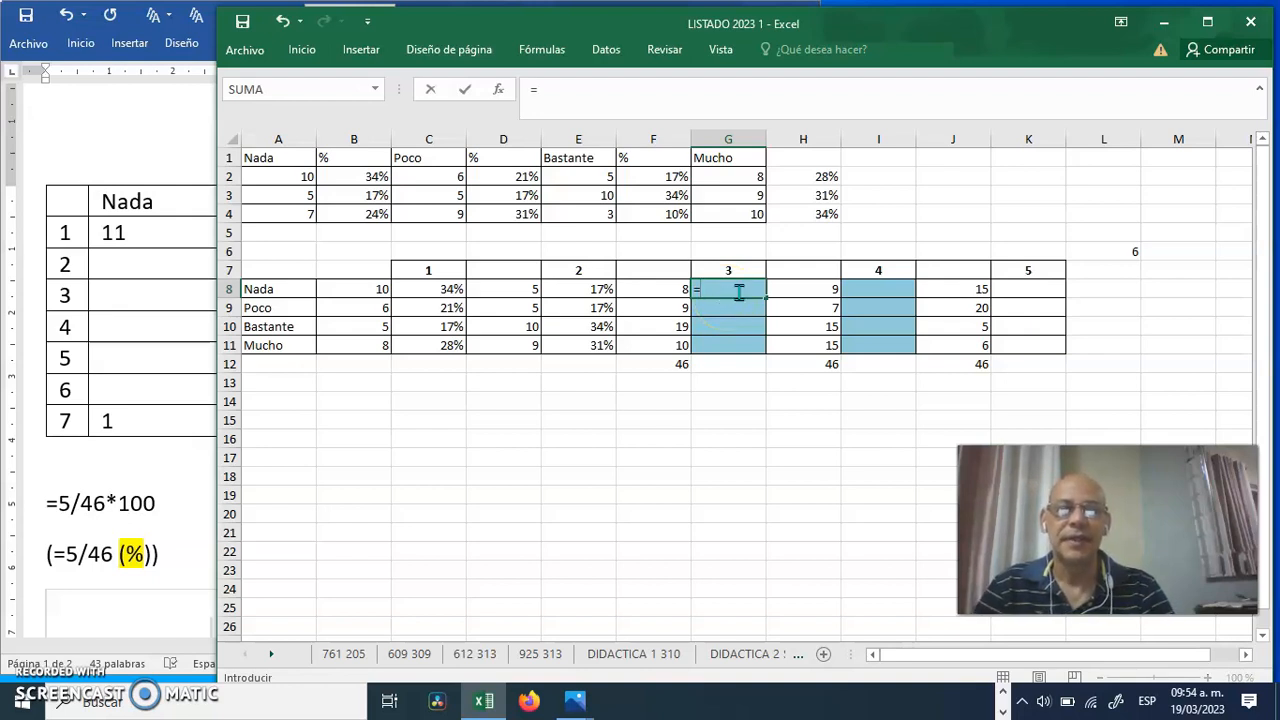
left_click(673, 289)
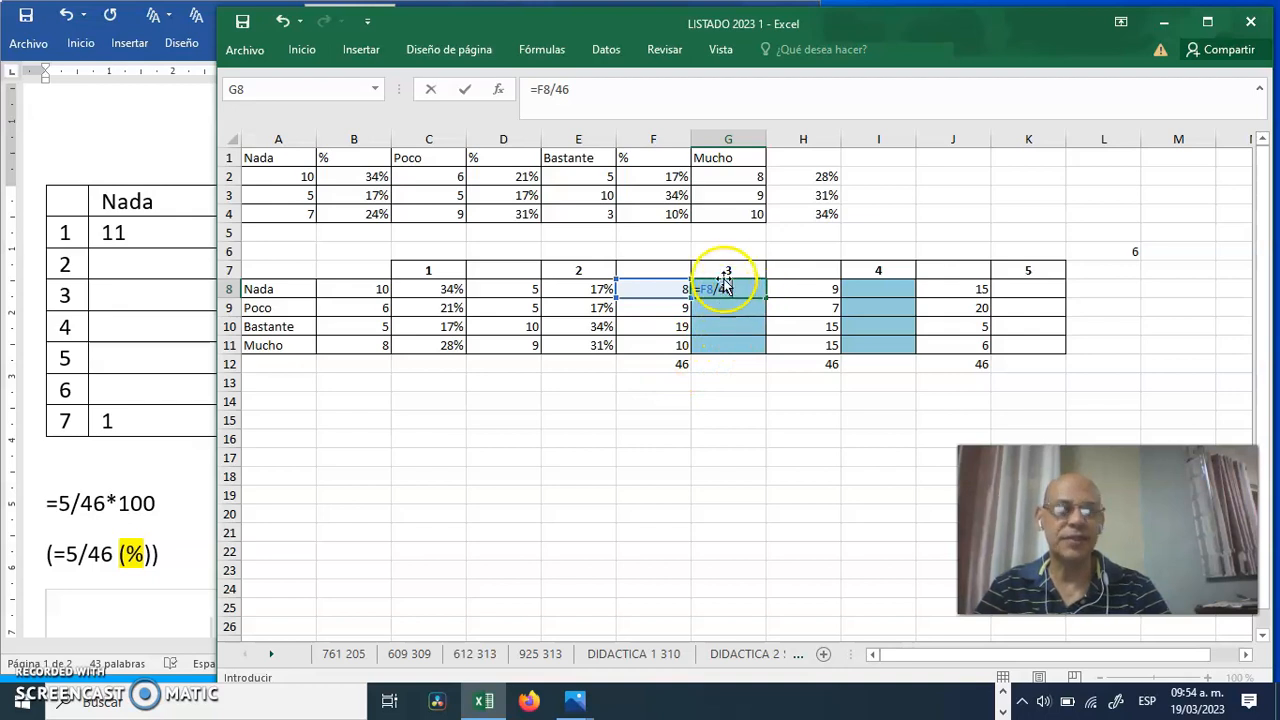
key("Return")
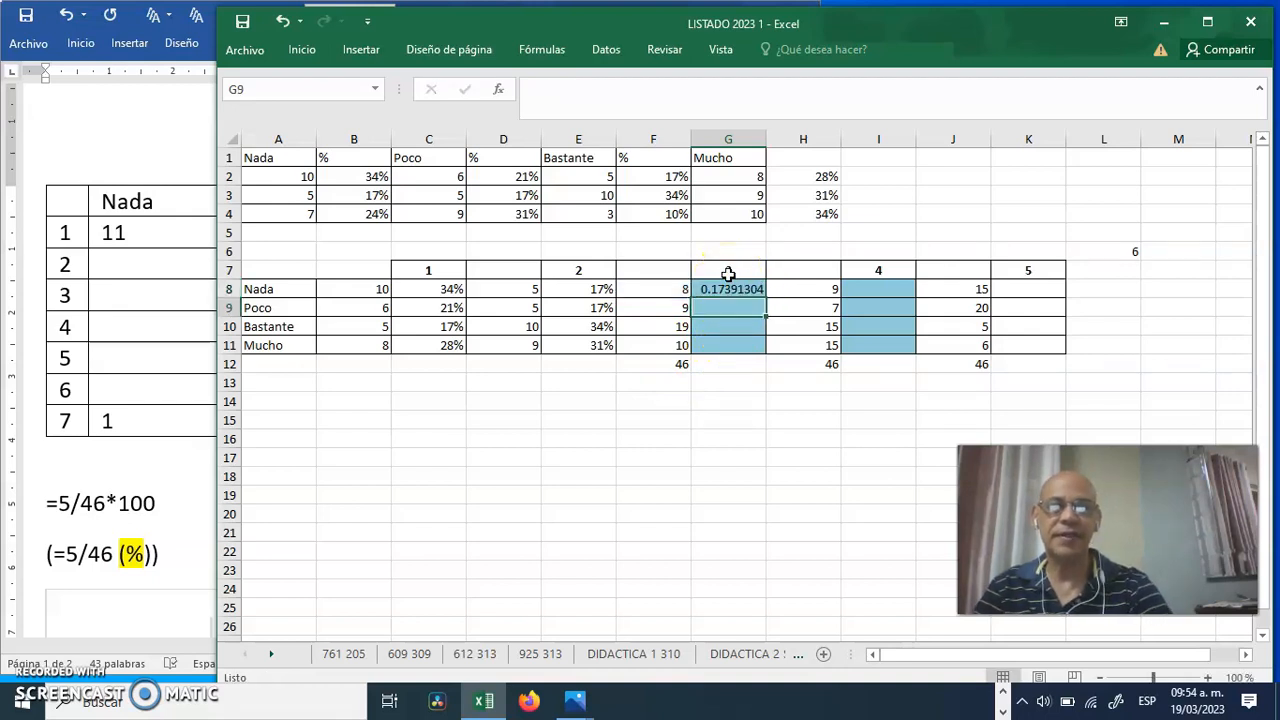
Format cell G8 as a percentage with two decimal places
left_click(735, 288)
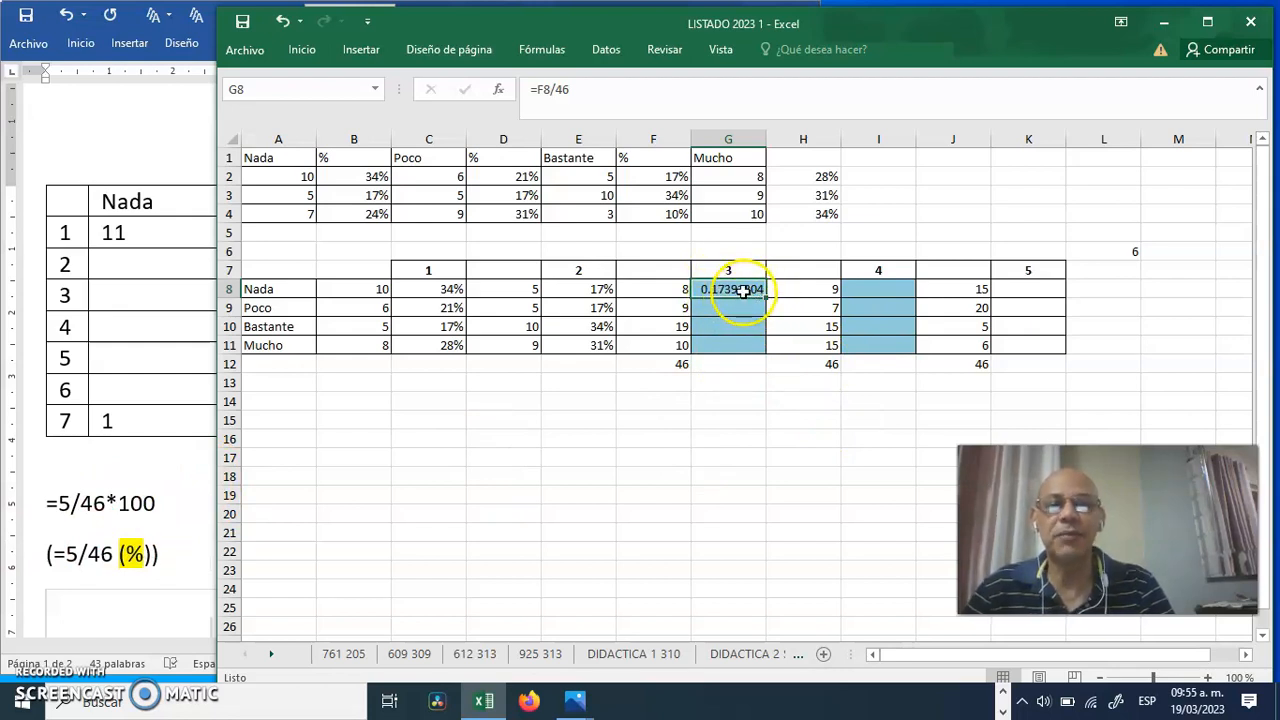
left_click(303, 50)
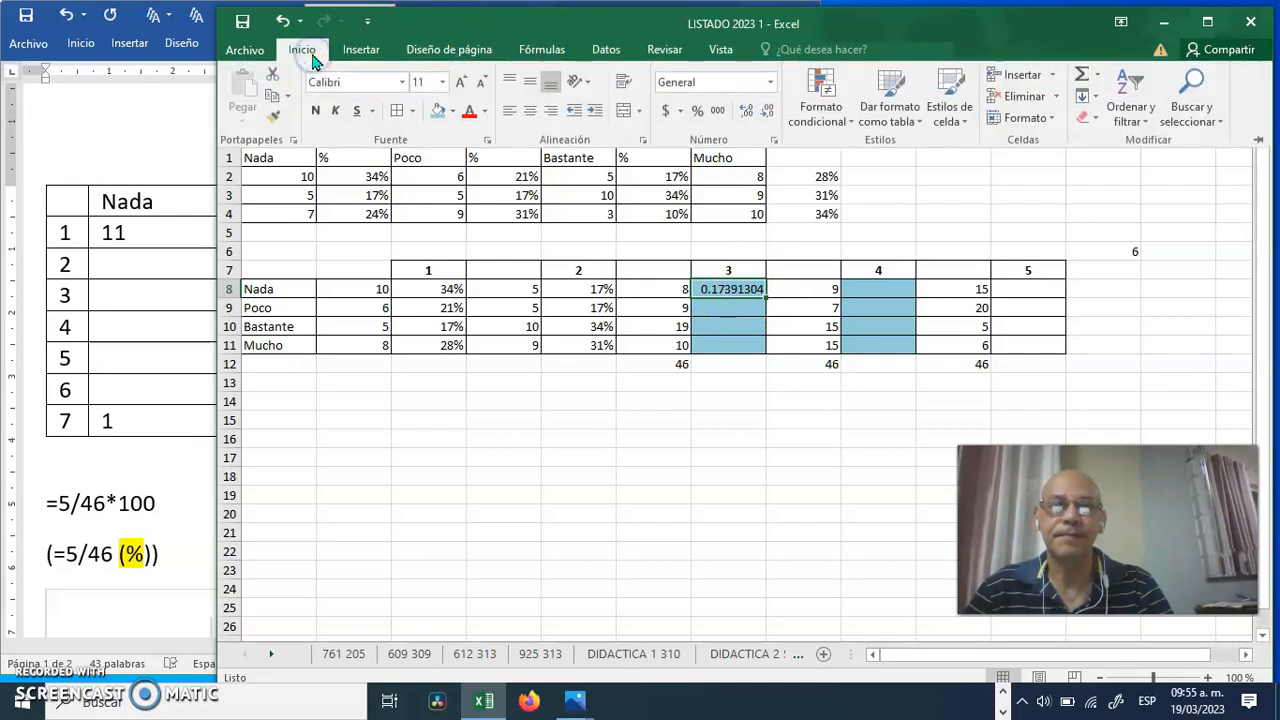
left_click(699, 111)
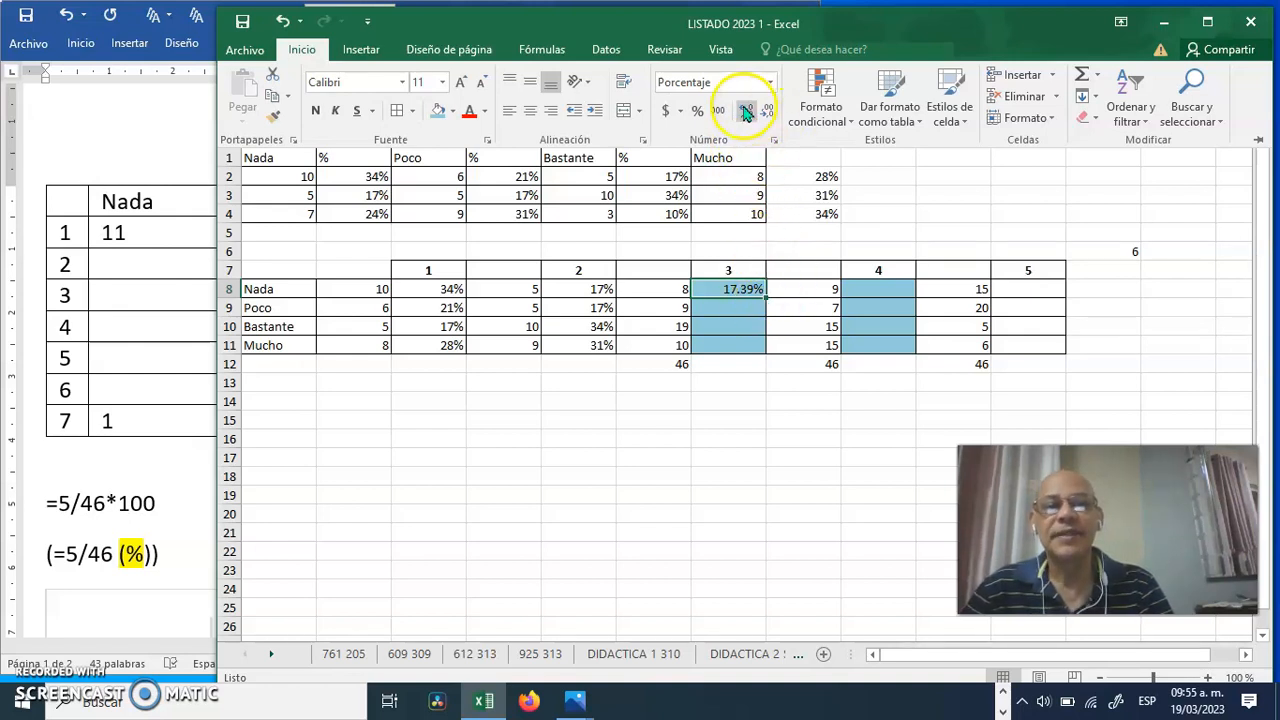
left_click(737, 414)
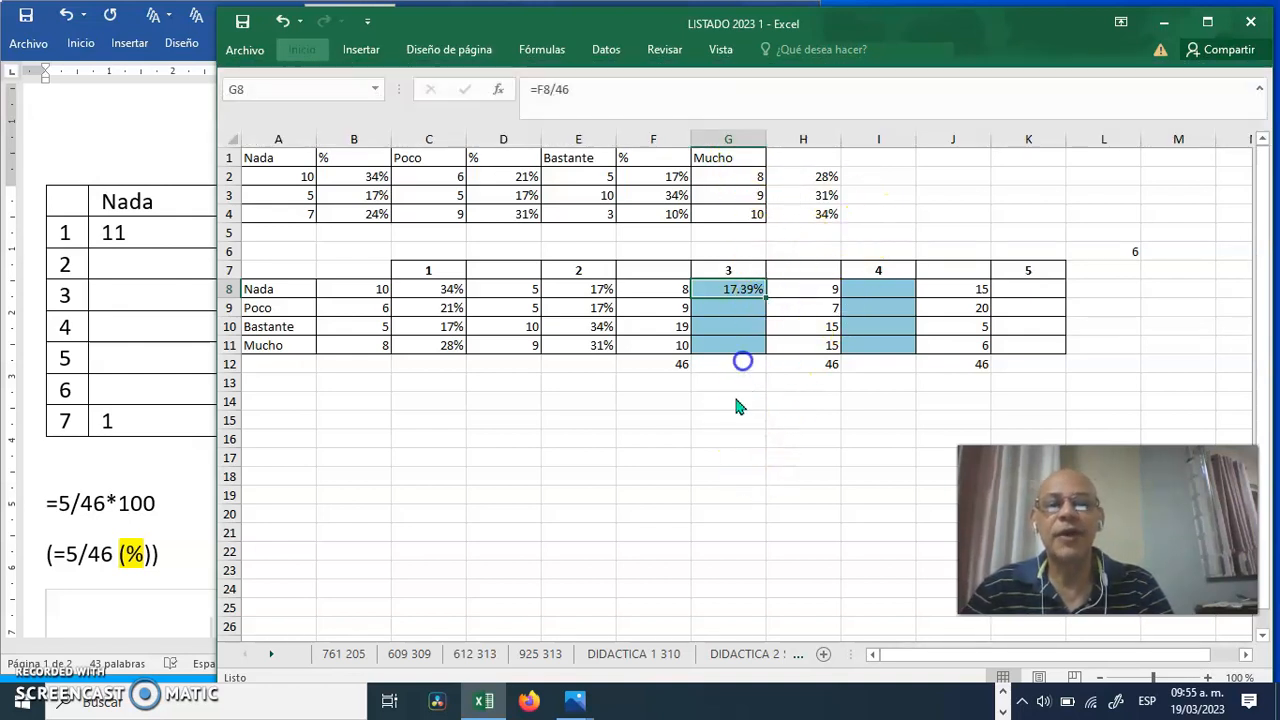
Copy the G8 formula down through G11 and go through the copied formulas cell by cell
left_click_drag(766, 297, 760, 352)
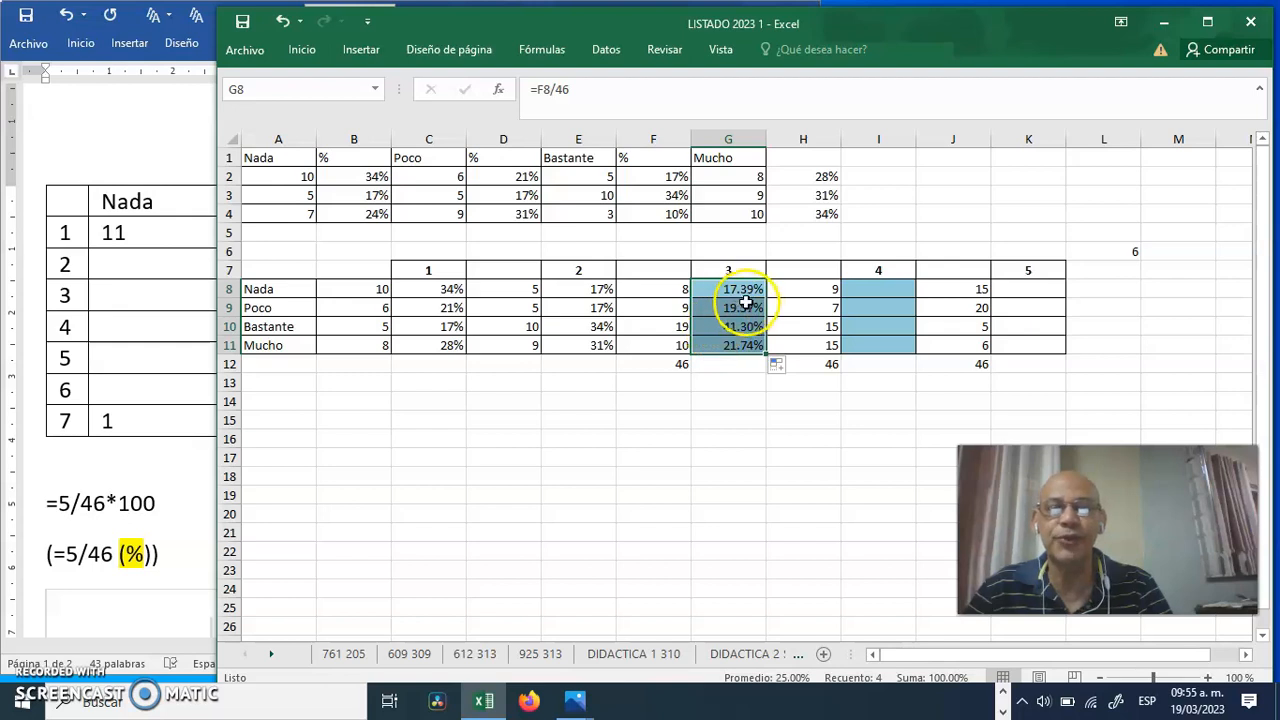
key("Return")
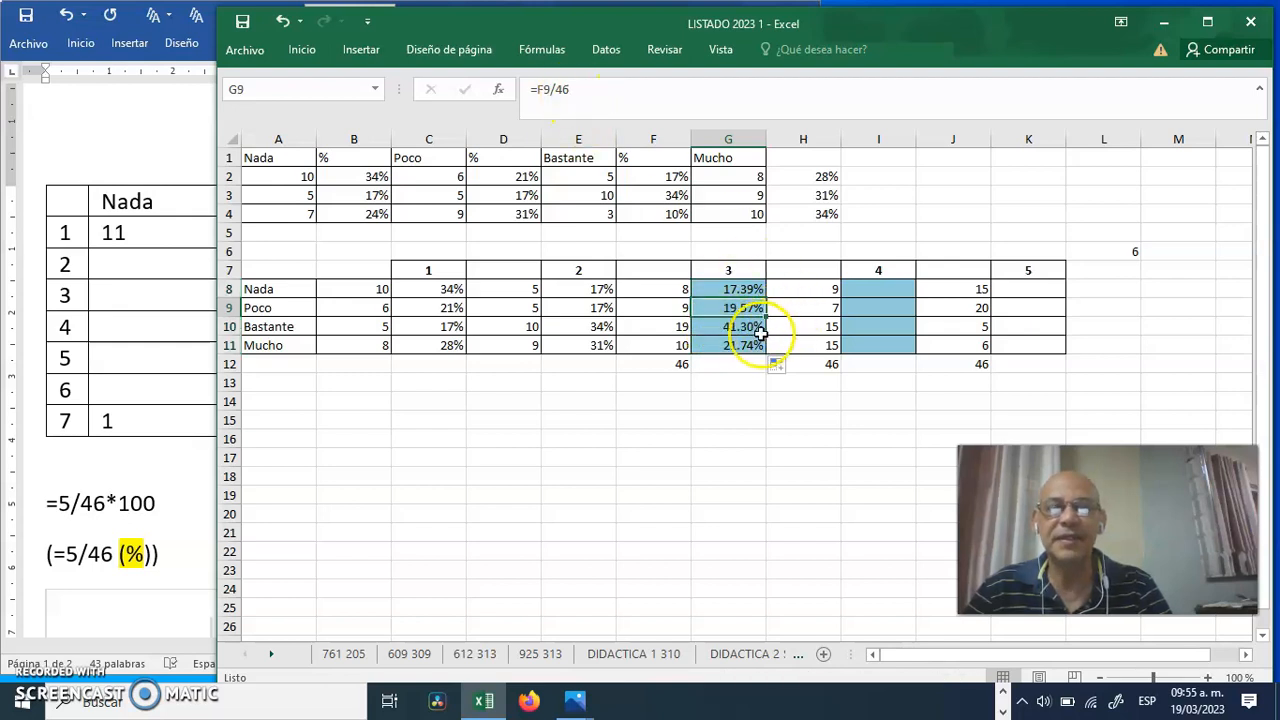
key("Return")
key("Return")
key("Return")
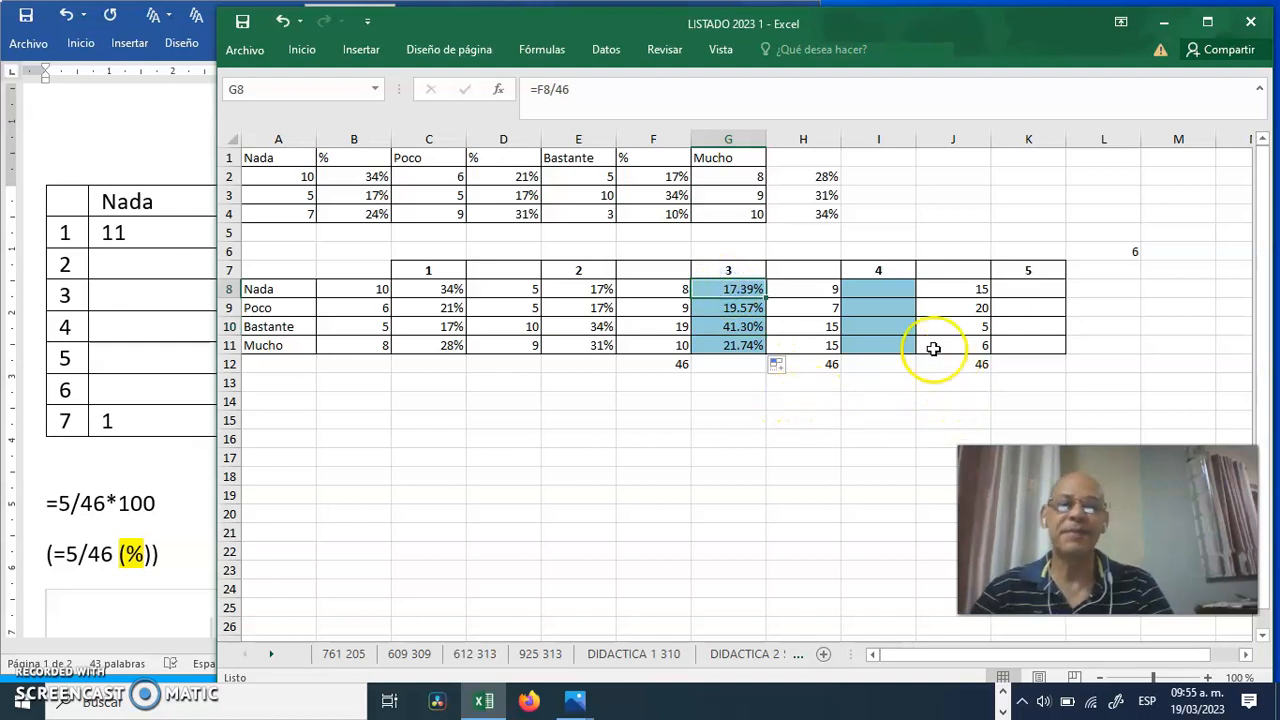
Enter the formula =H8/46 in cell I8 to compute the Nada share for question 4
left_click(875, 291)
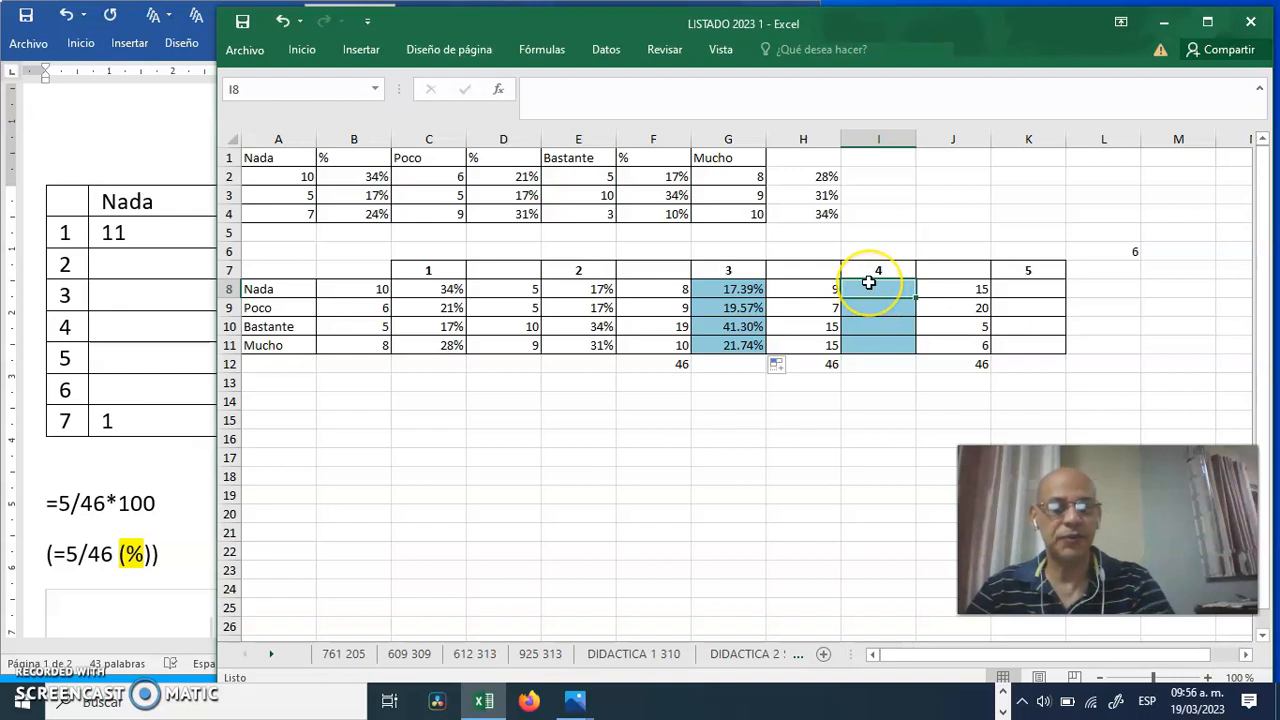
type("=")
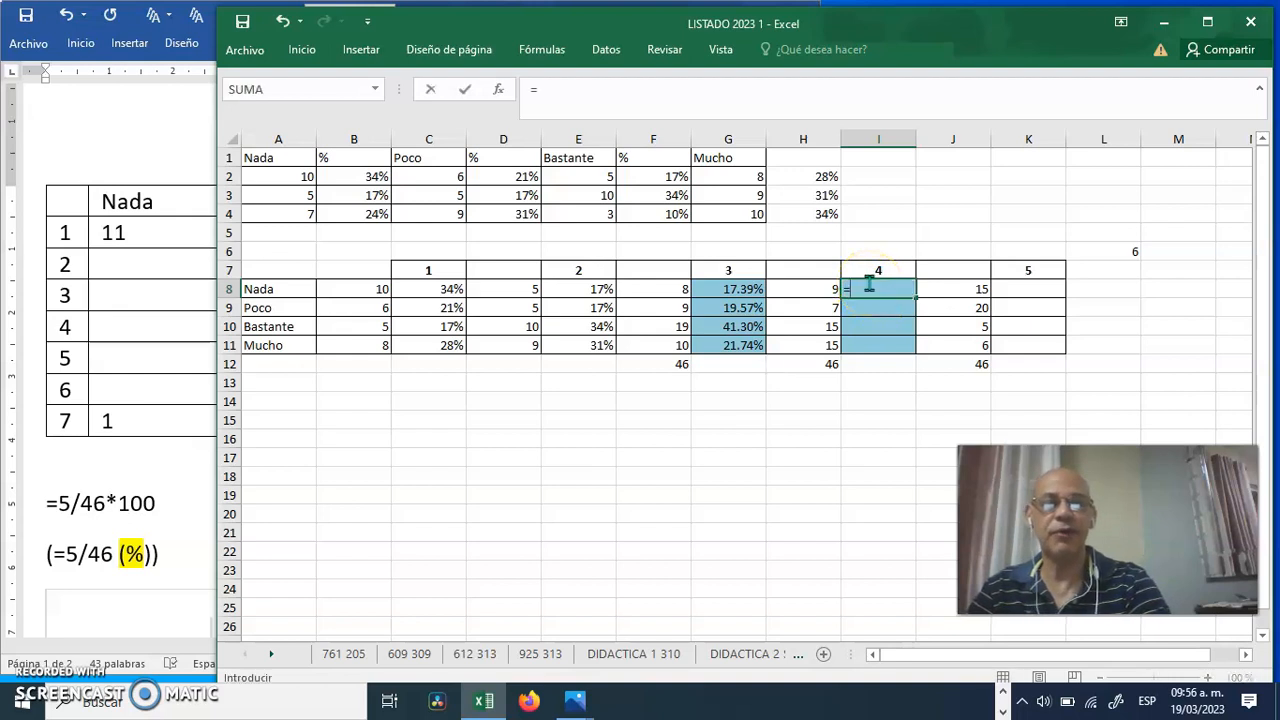
left_click(818, 290)
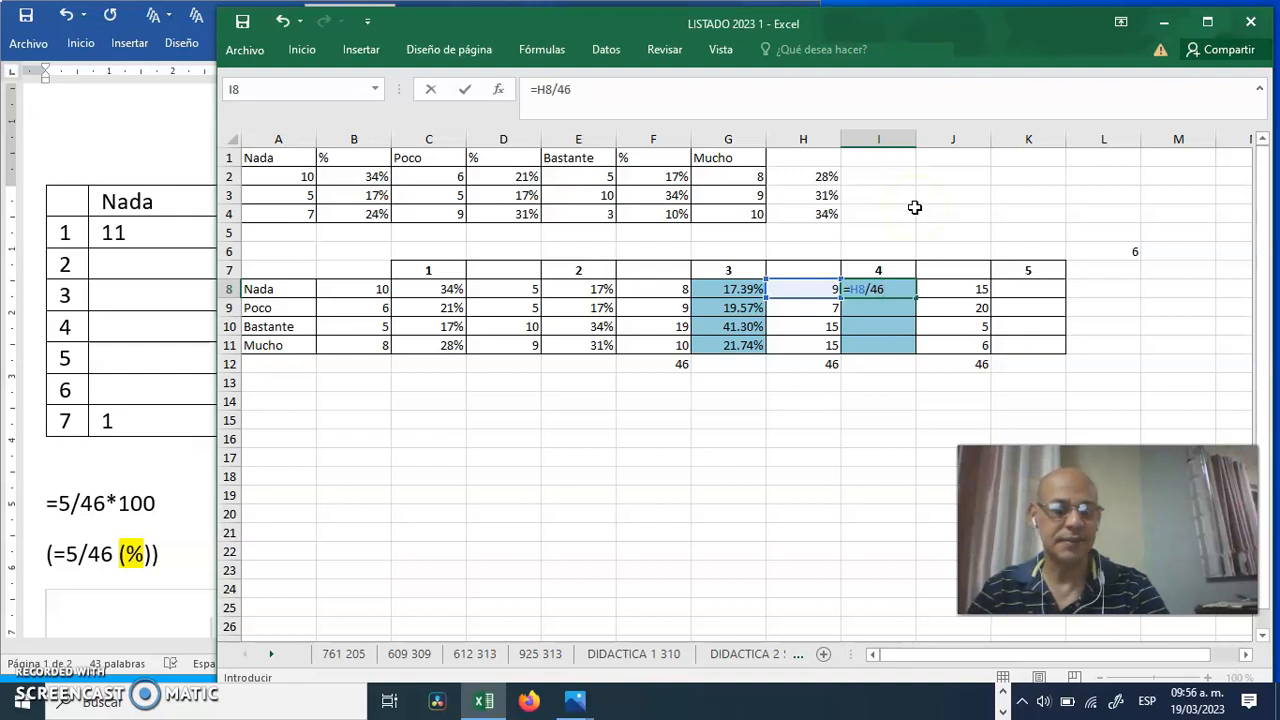
key("Return")
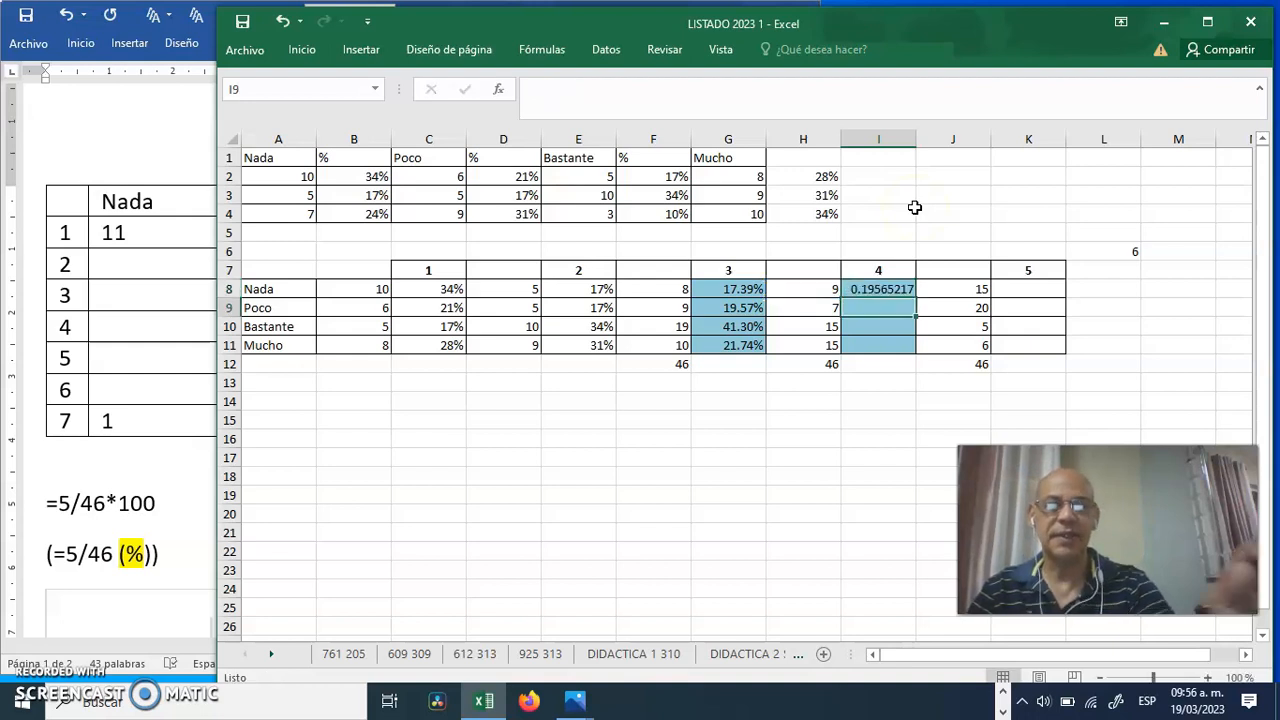
Format cell I8 as a percentage with two decimal places and copy its formula down through I11
left_click(880, 286)
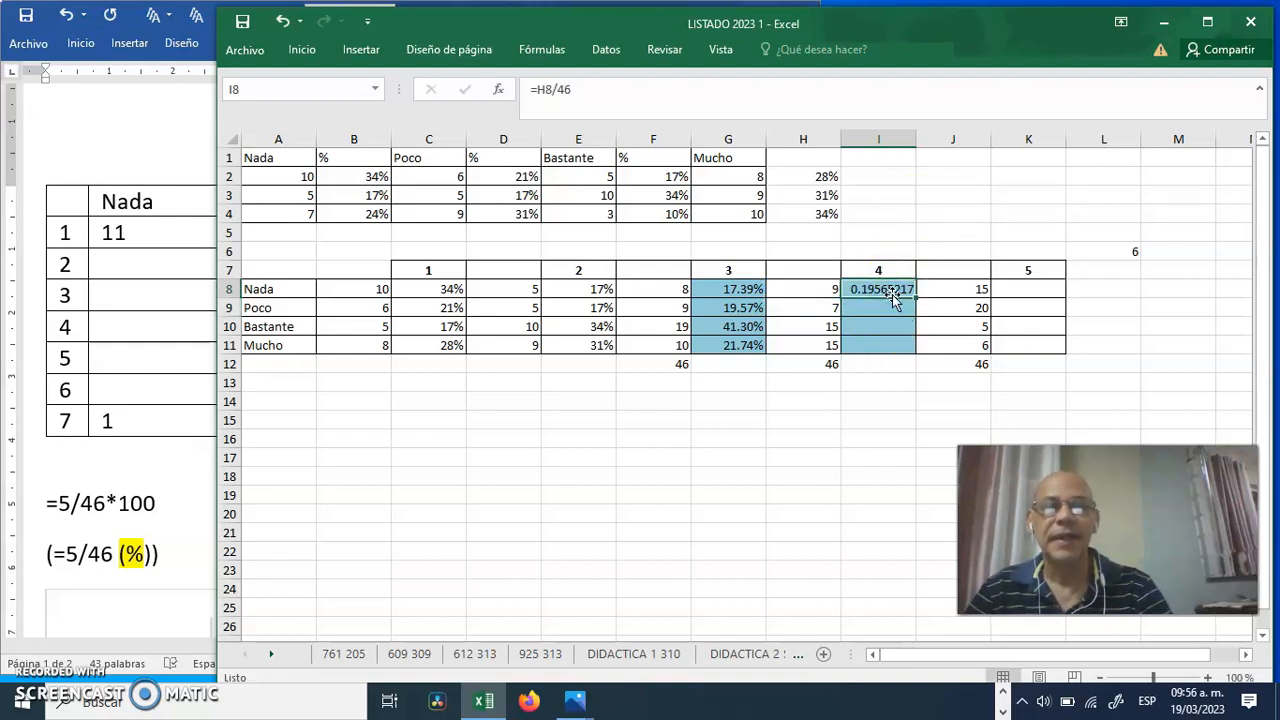
left_click(301, 50)
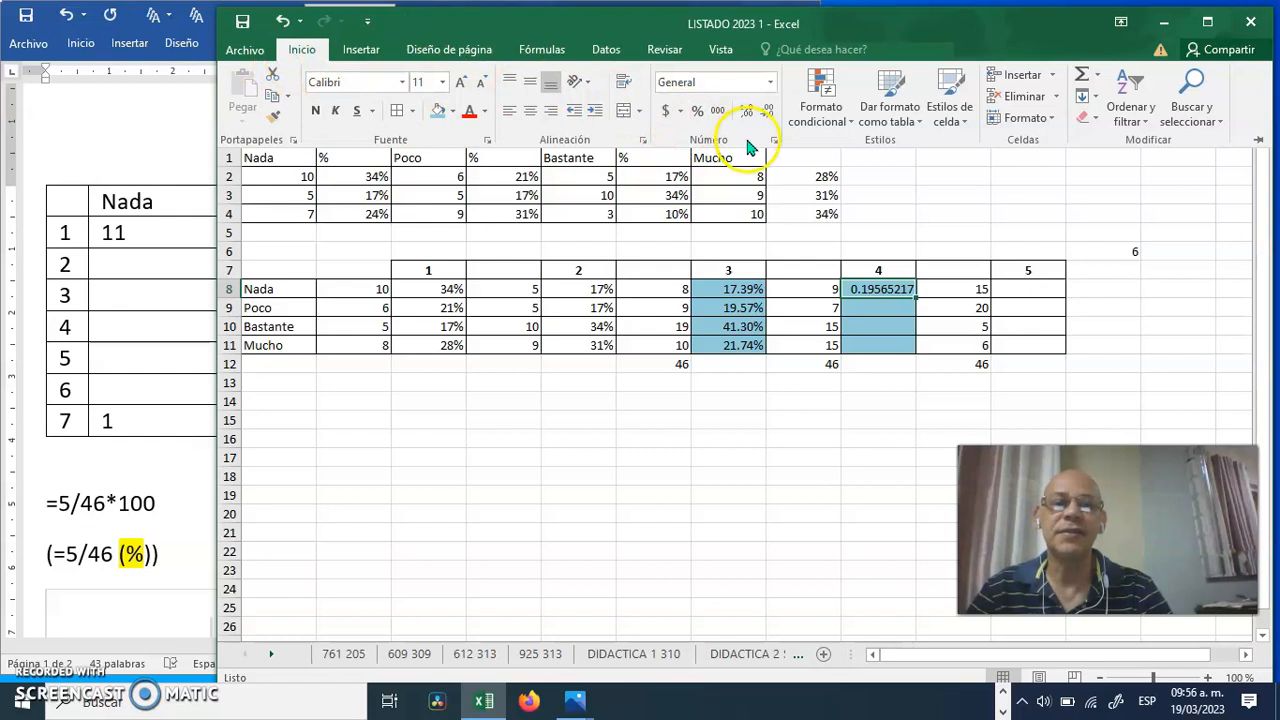
left_click(697, 110)
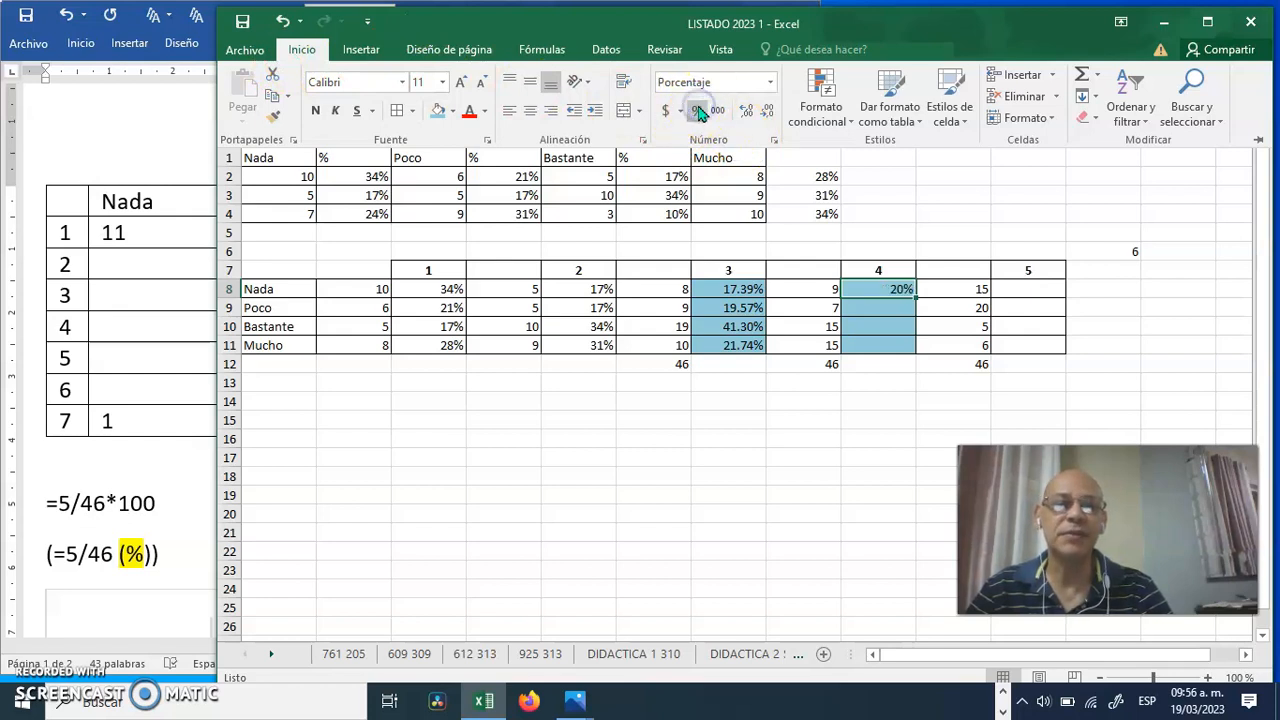
left_click(746, 114)
left_click(746, 114)
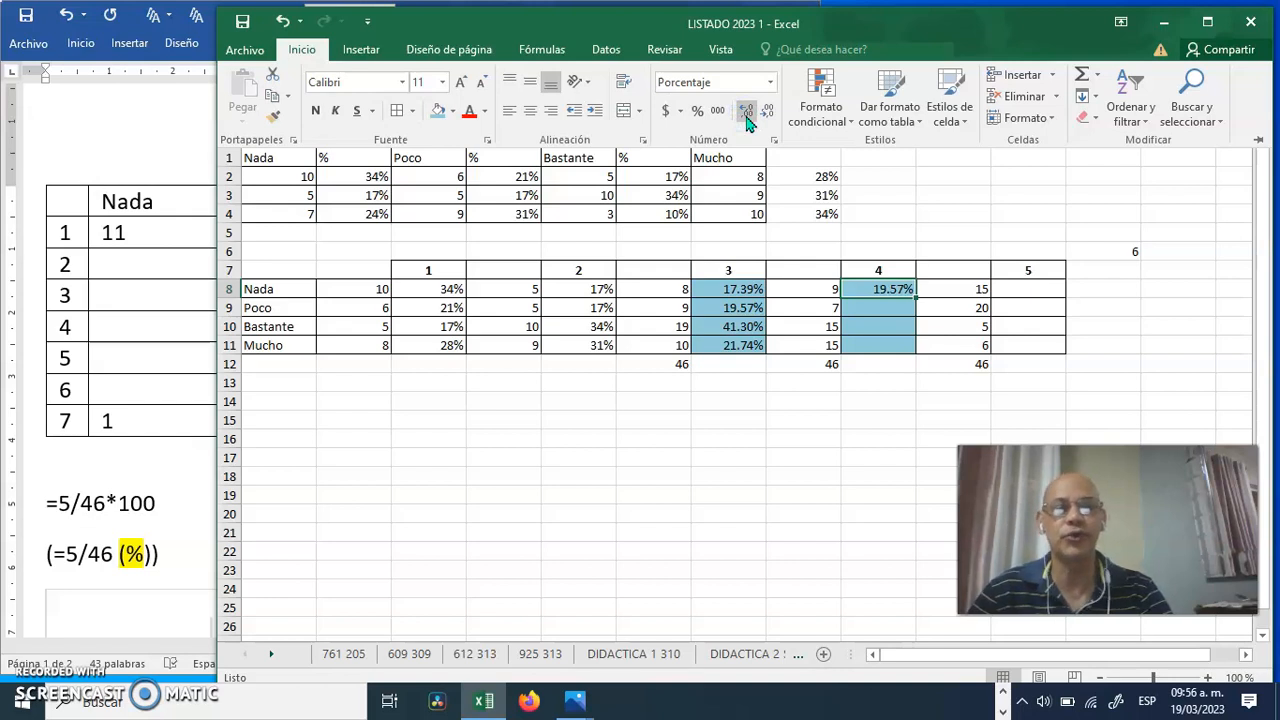
left_click(936, 388)
left_click_drag(914, 296, 904, 346)
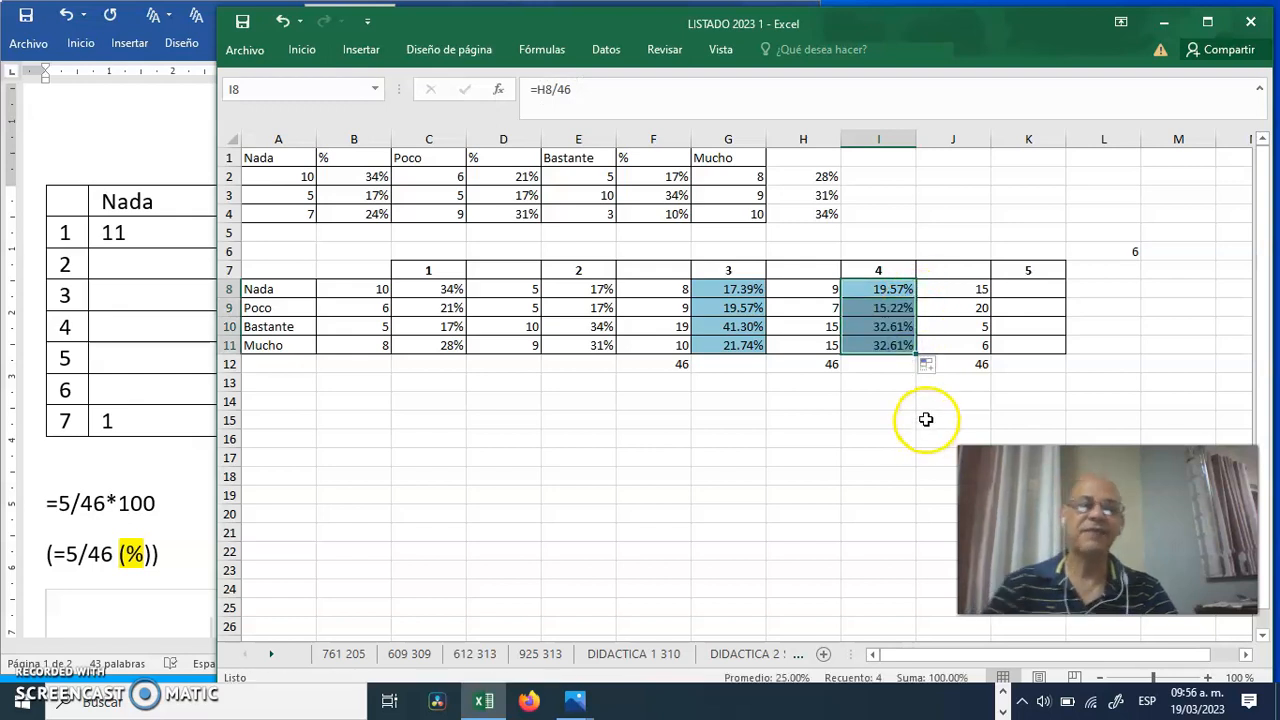
left_click(850, 440)
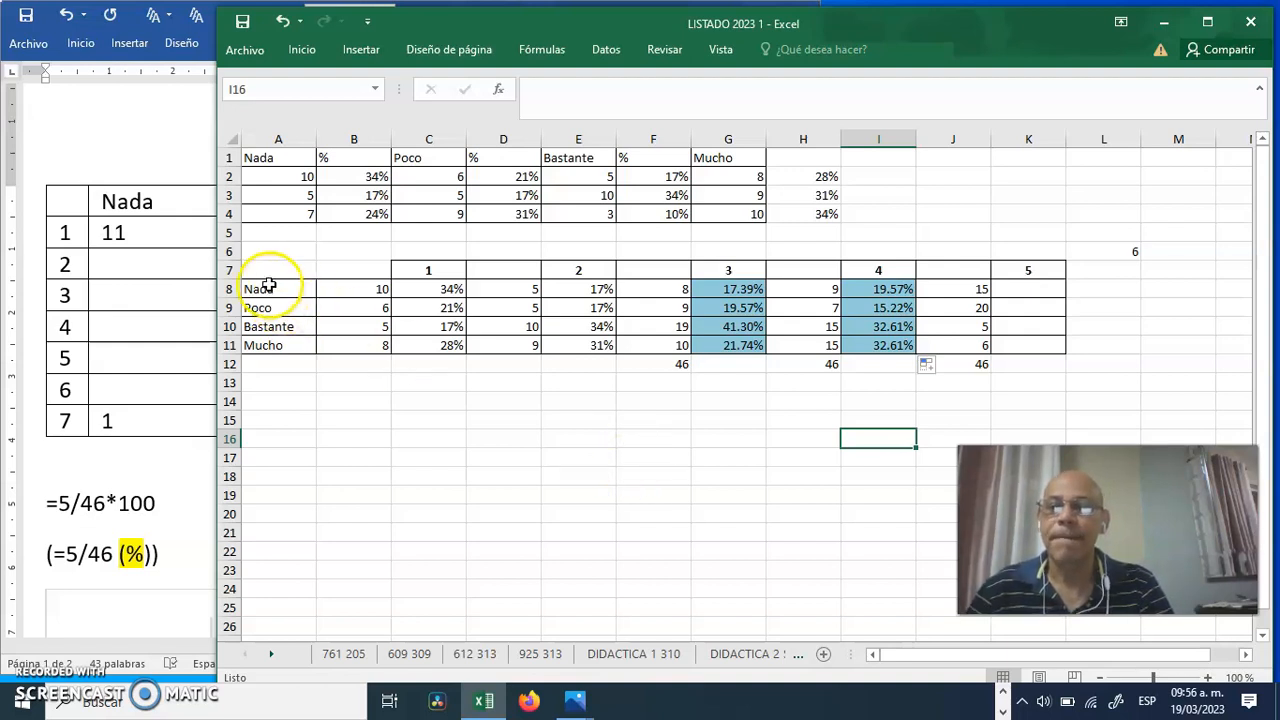
left_click_drag(283, 289, 282, 342)
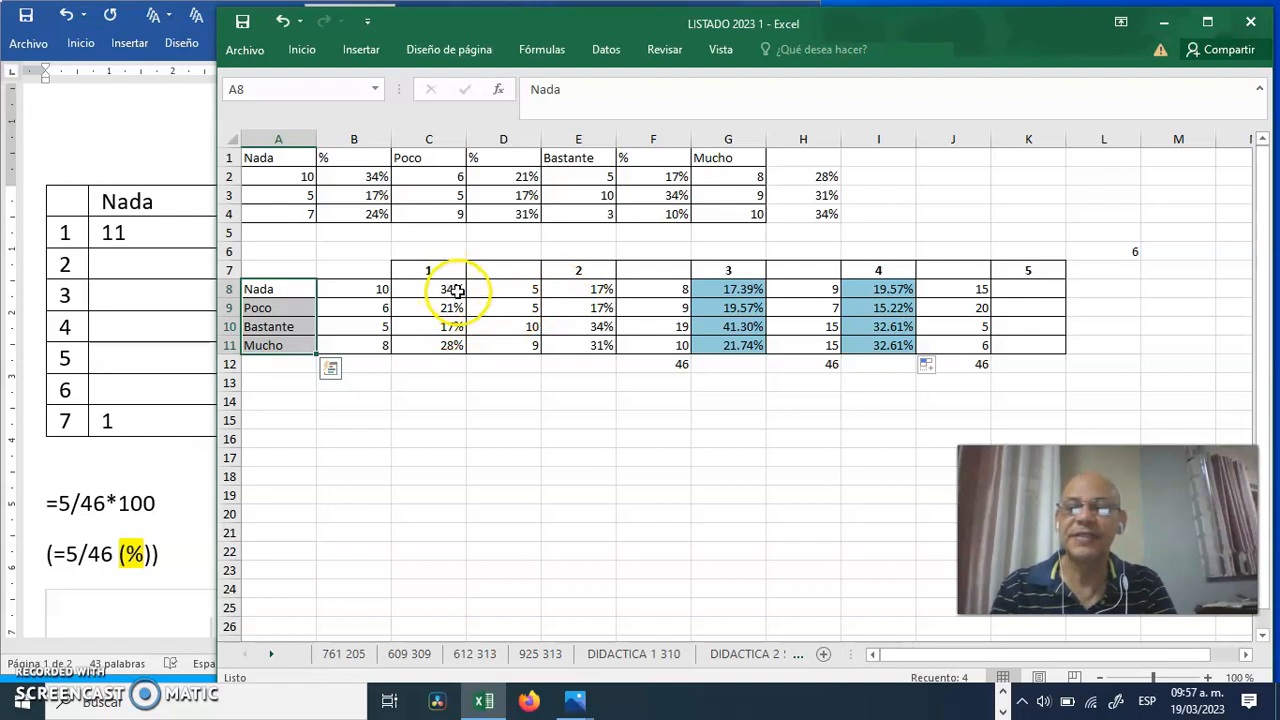
left_click_drag(737, 288, 737, 342, "ctrl")
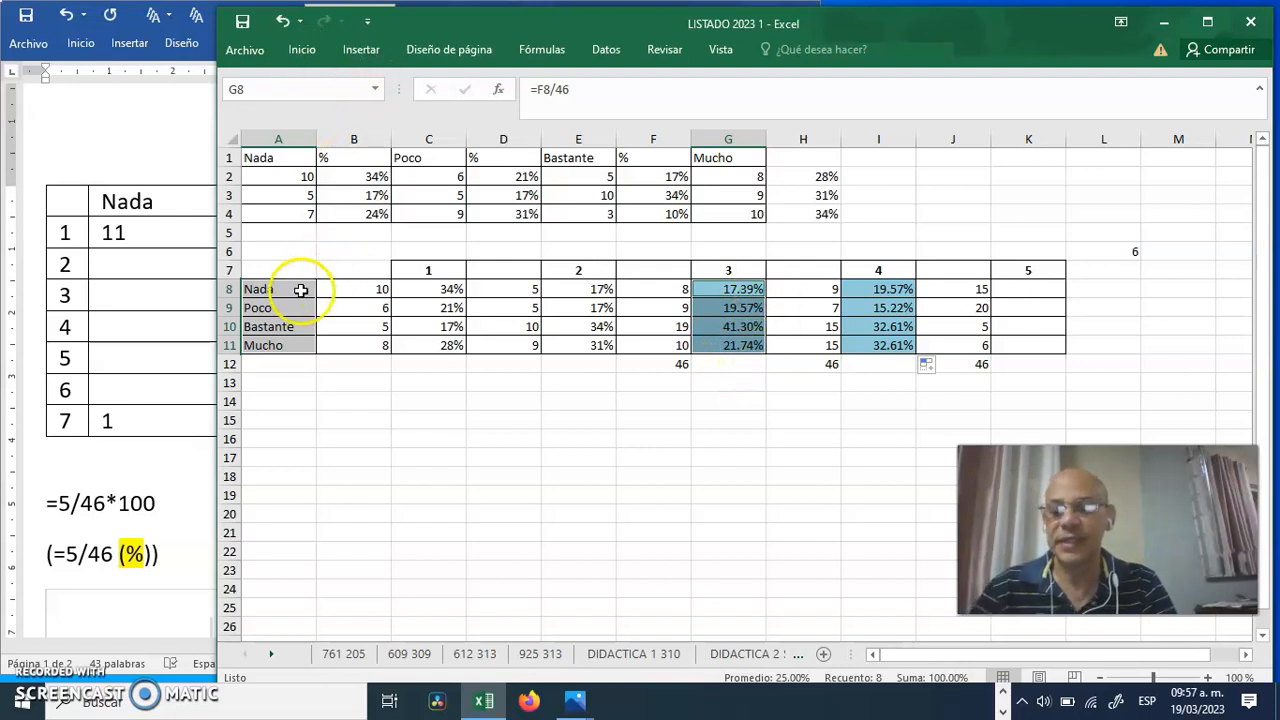
left_click(557, 458)
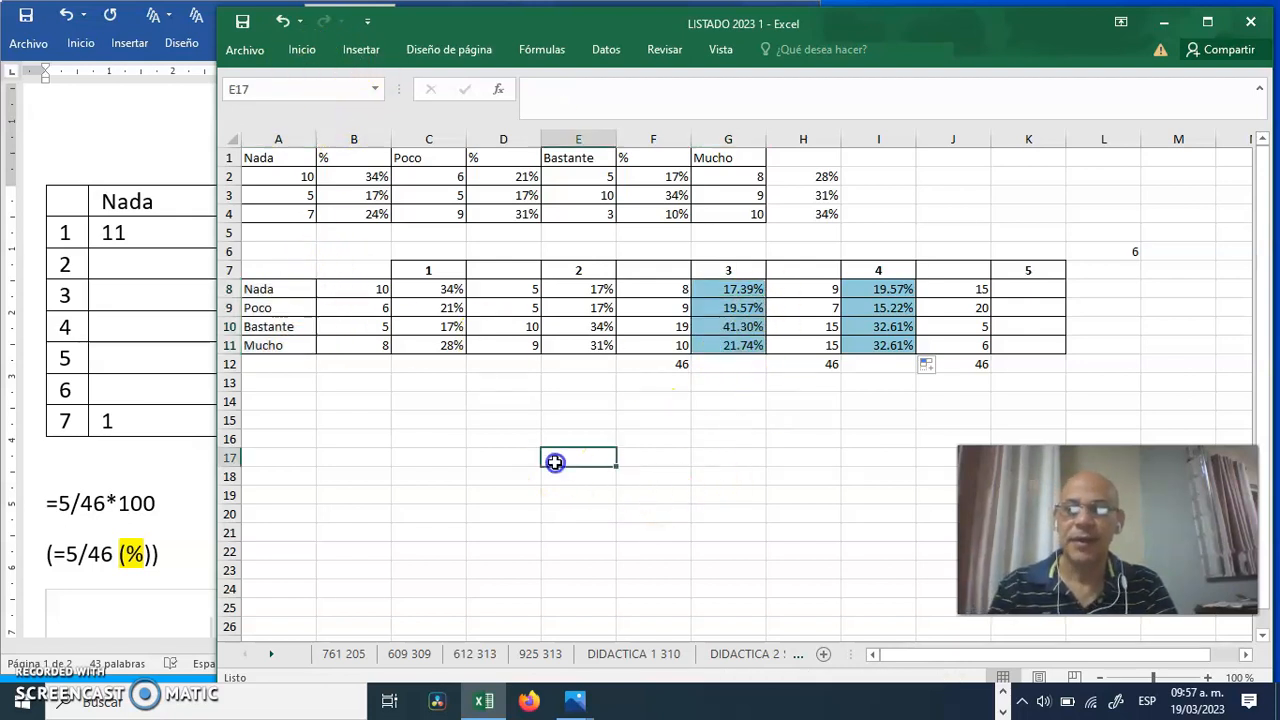
Insert a 3-D clustered bar chart from labels A8:A11 and percentages G8:G11, and position it over cells B7 to H21
left_click(286, 287)
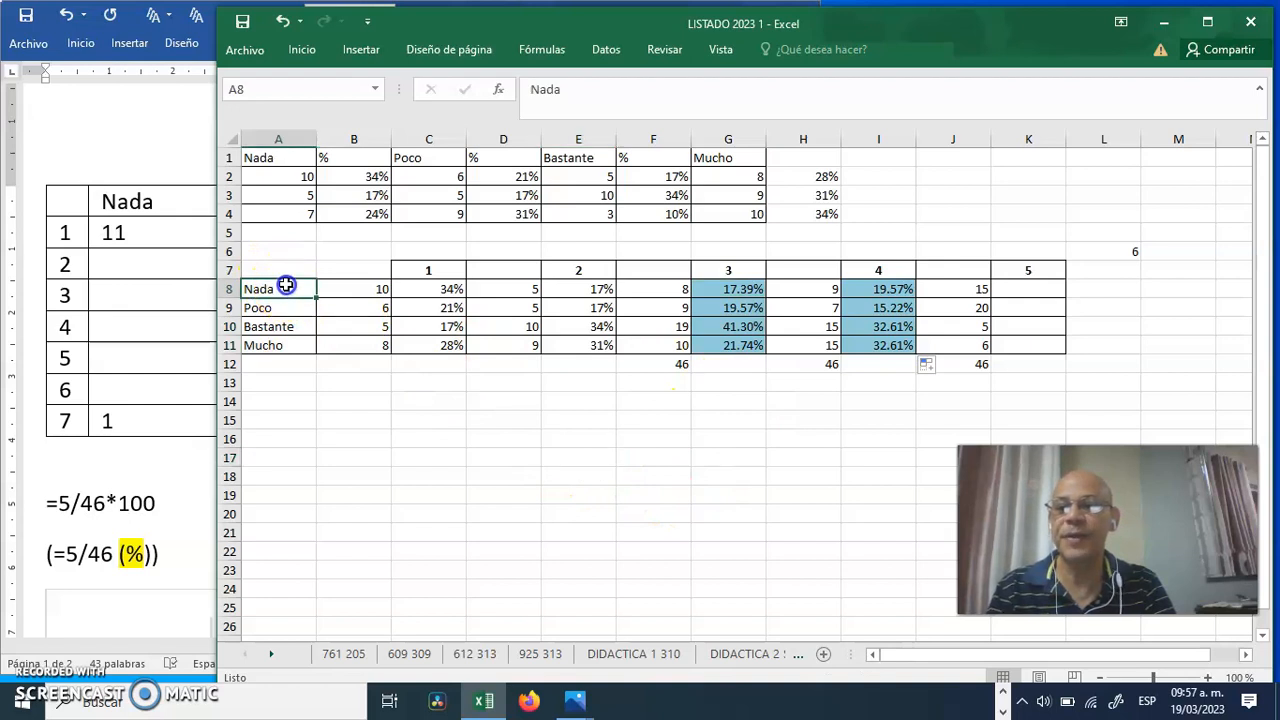
left_click_drag(286, 287, 289, 344)
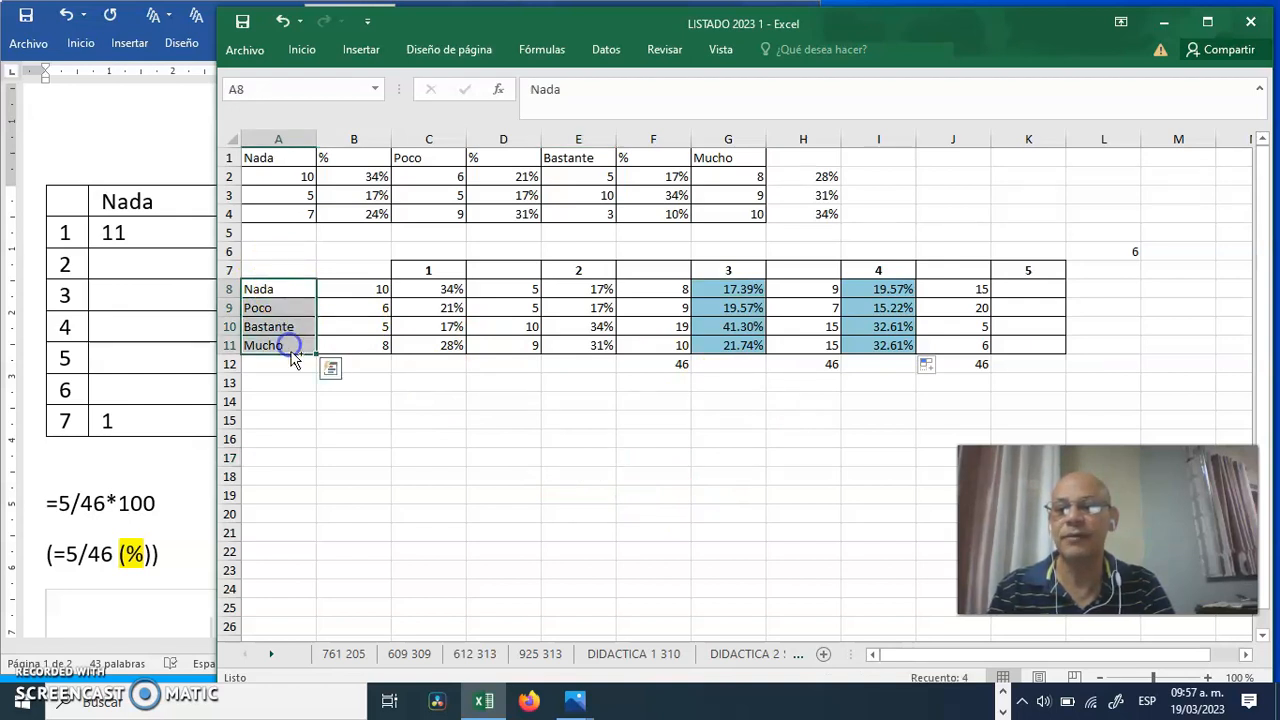
left_click(737, 290, "ctrl")
left_click_drag(735, 292, 736, 342)
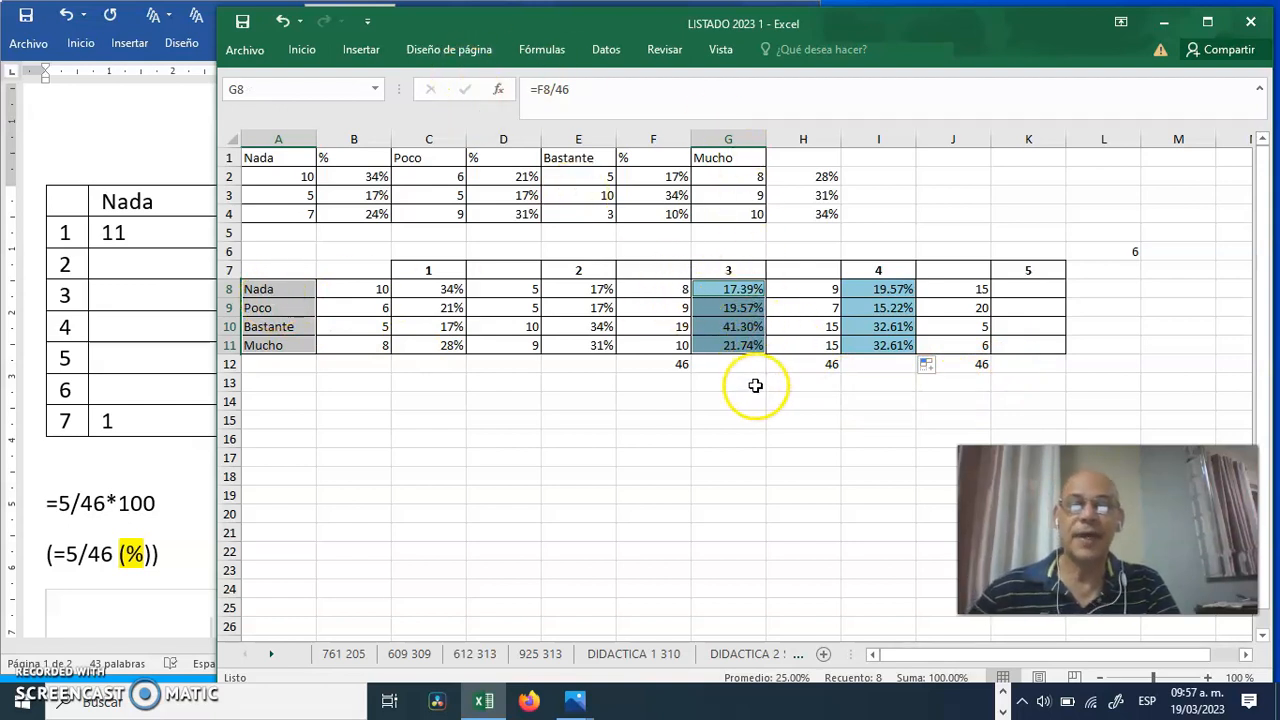
left_click(366, 52)
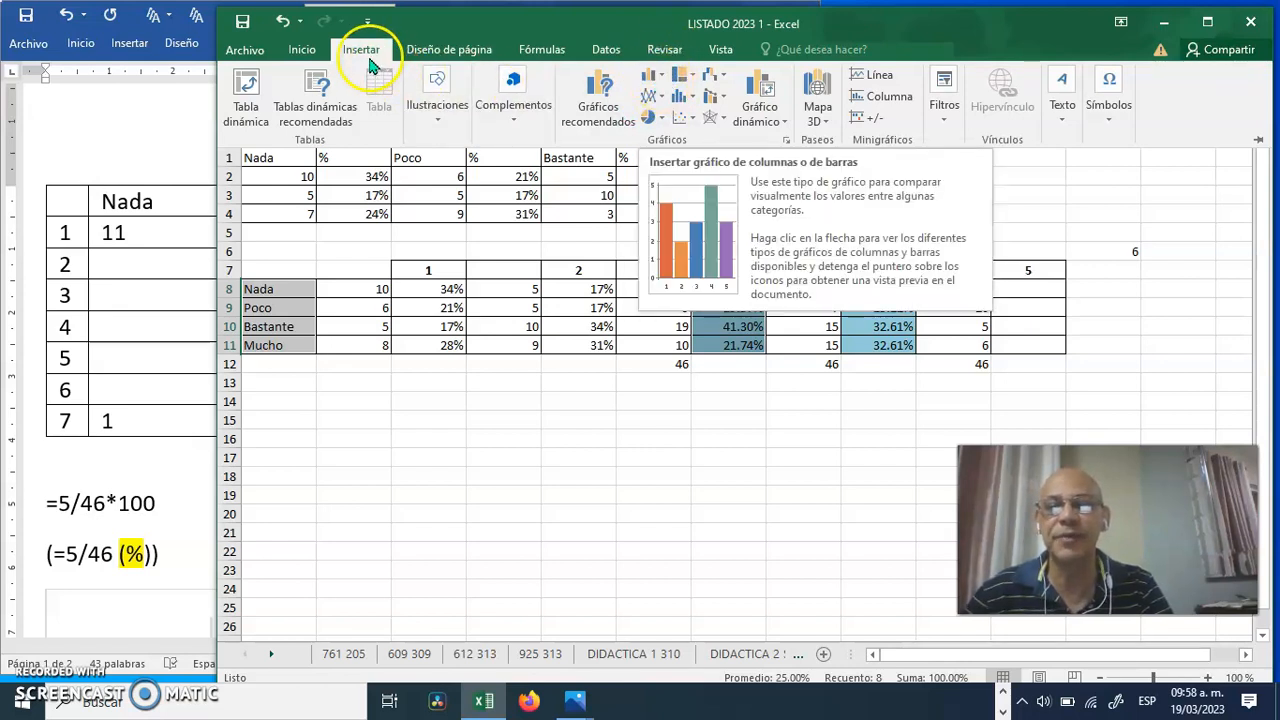
left_click(661, 81)
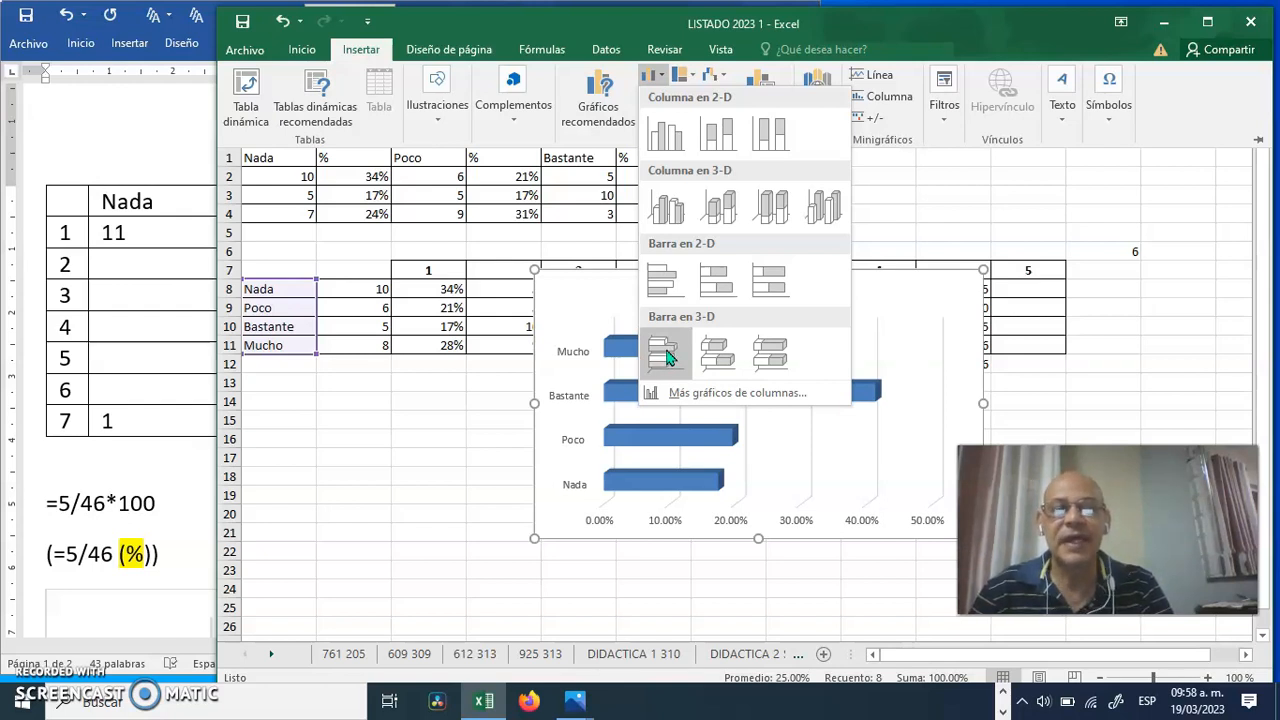
left_click(667, 357)
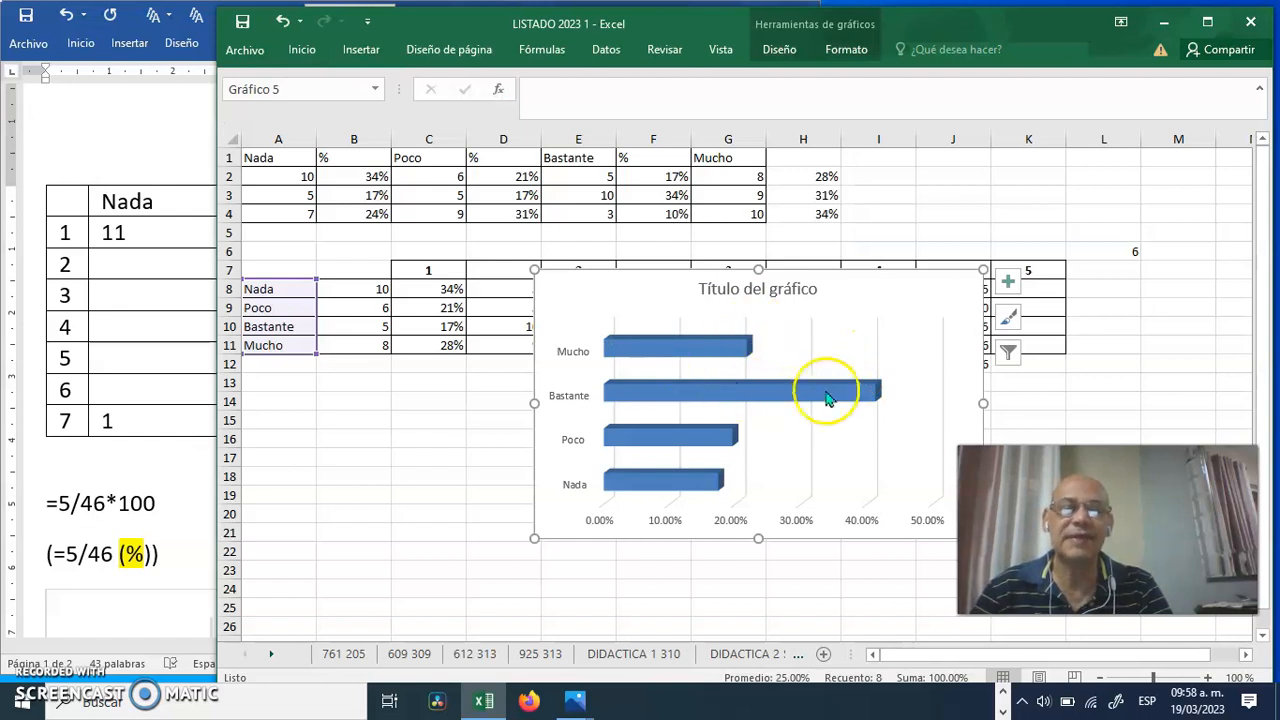
left_click_drag(822, 276, 622, 271)
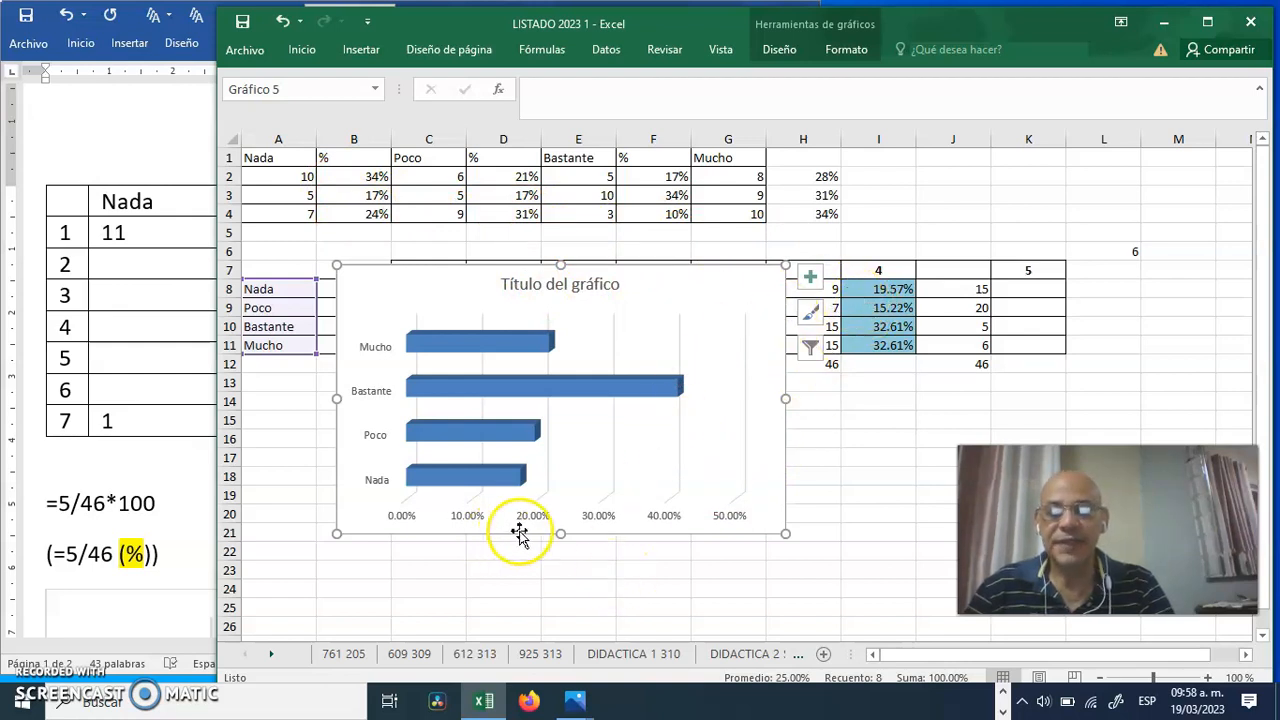
Remove the chart's title and add data labels and a data table to it
left_click(811, 280)
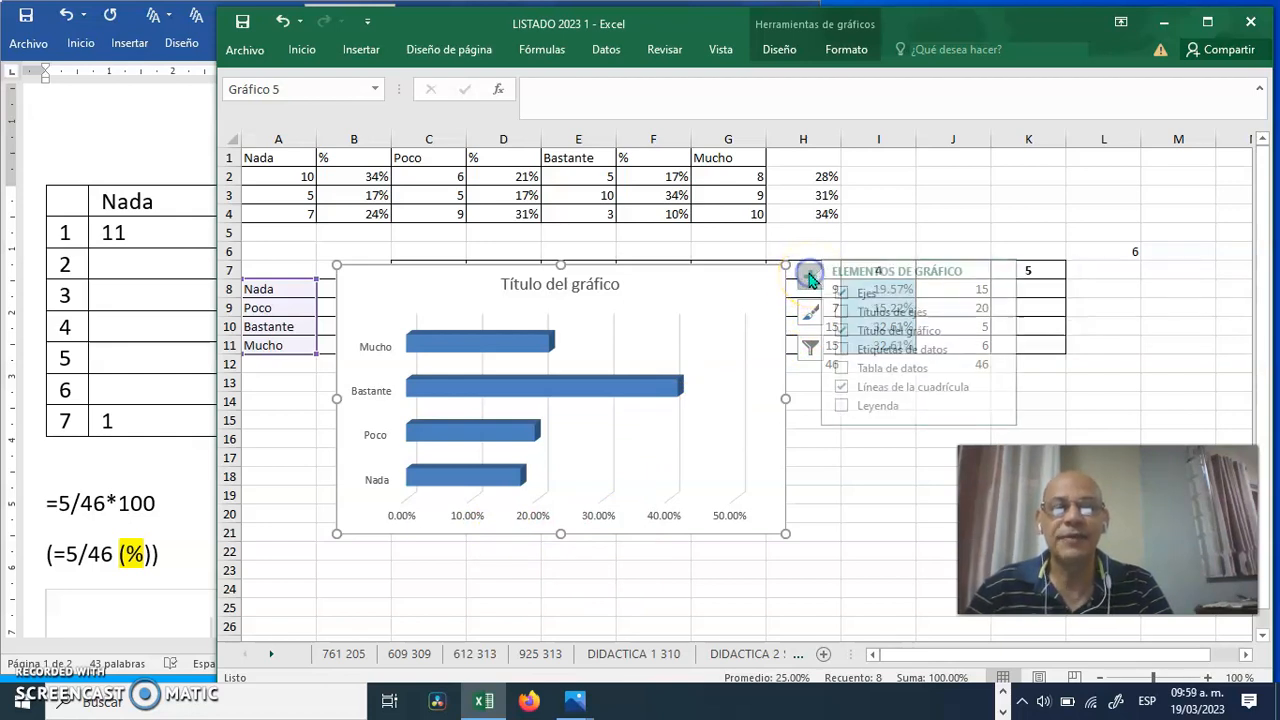
left_click(858, 348)
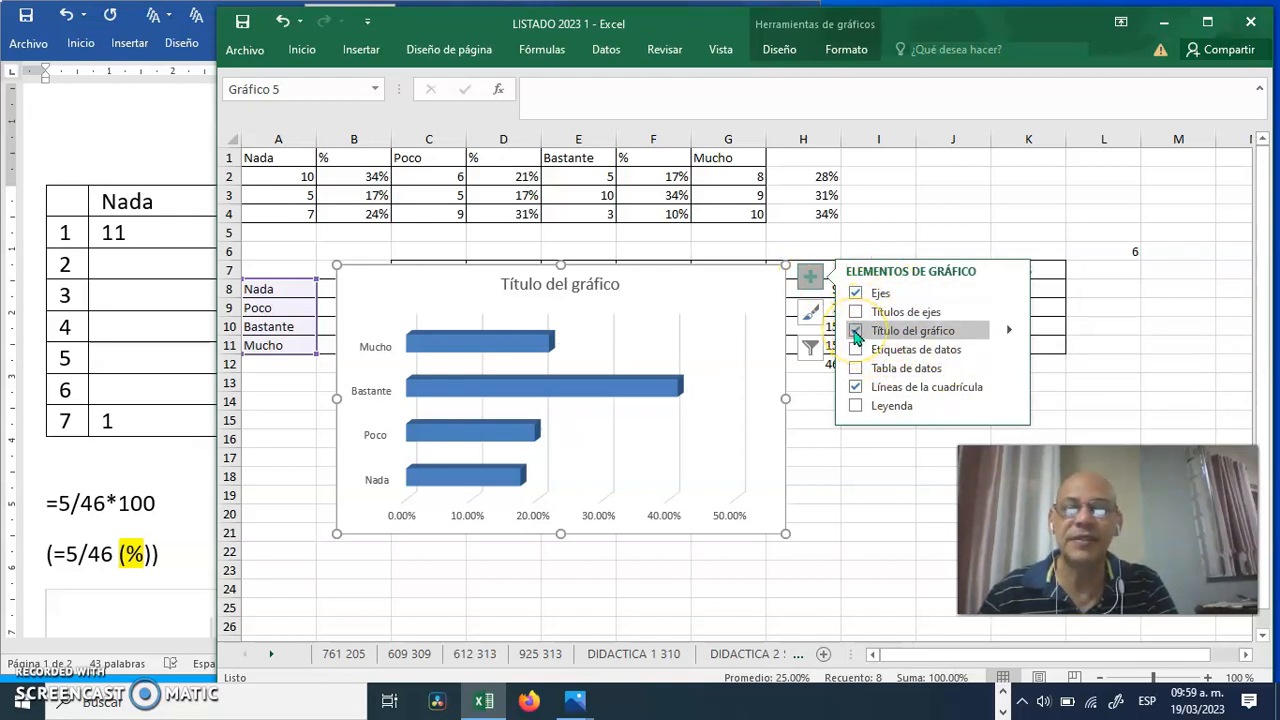
left_click(856, 331)
left_click(856, 349)
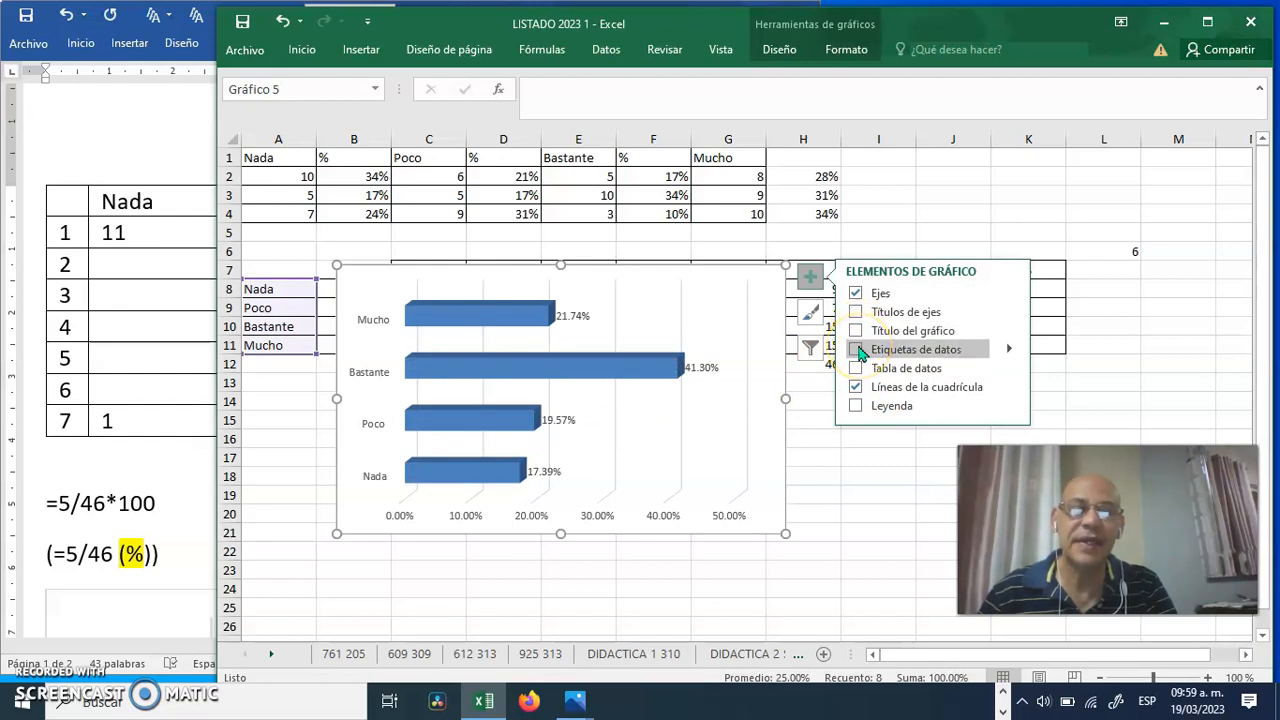
left_click(858, 350)
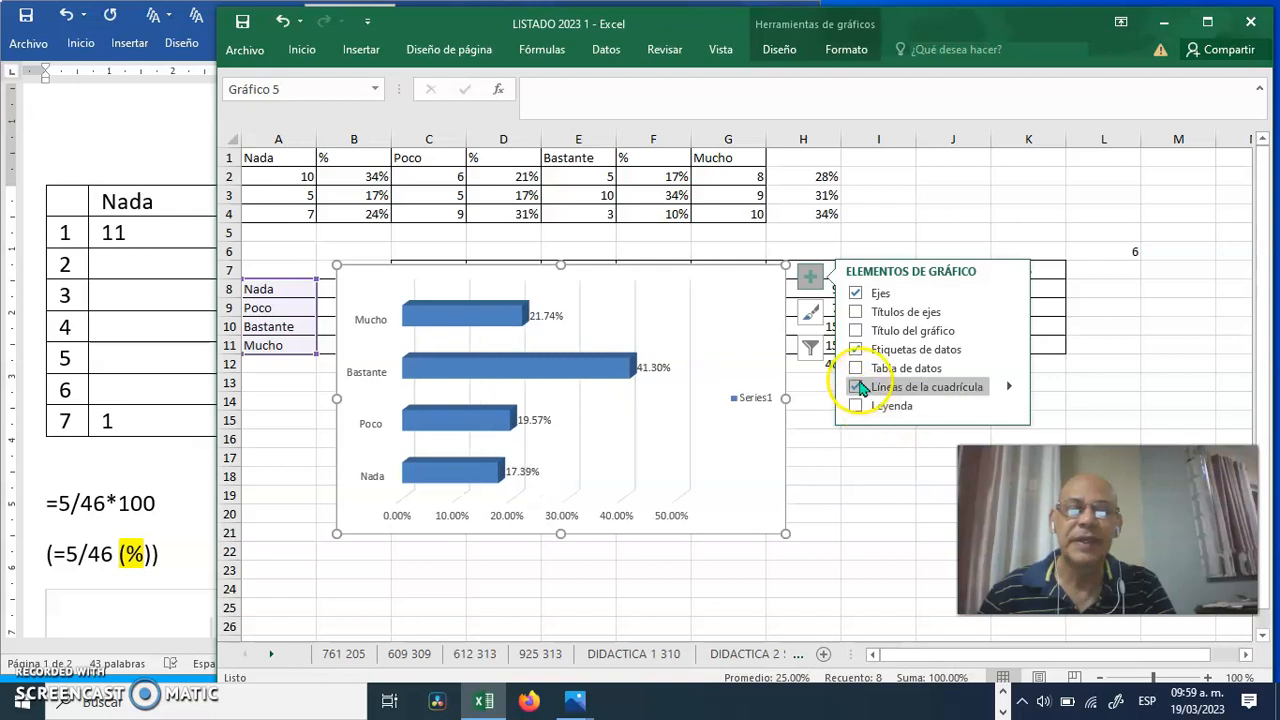
left_click(856, 369)
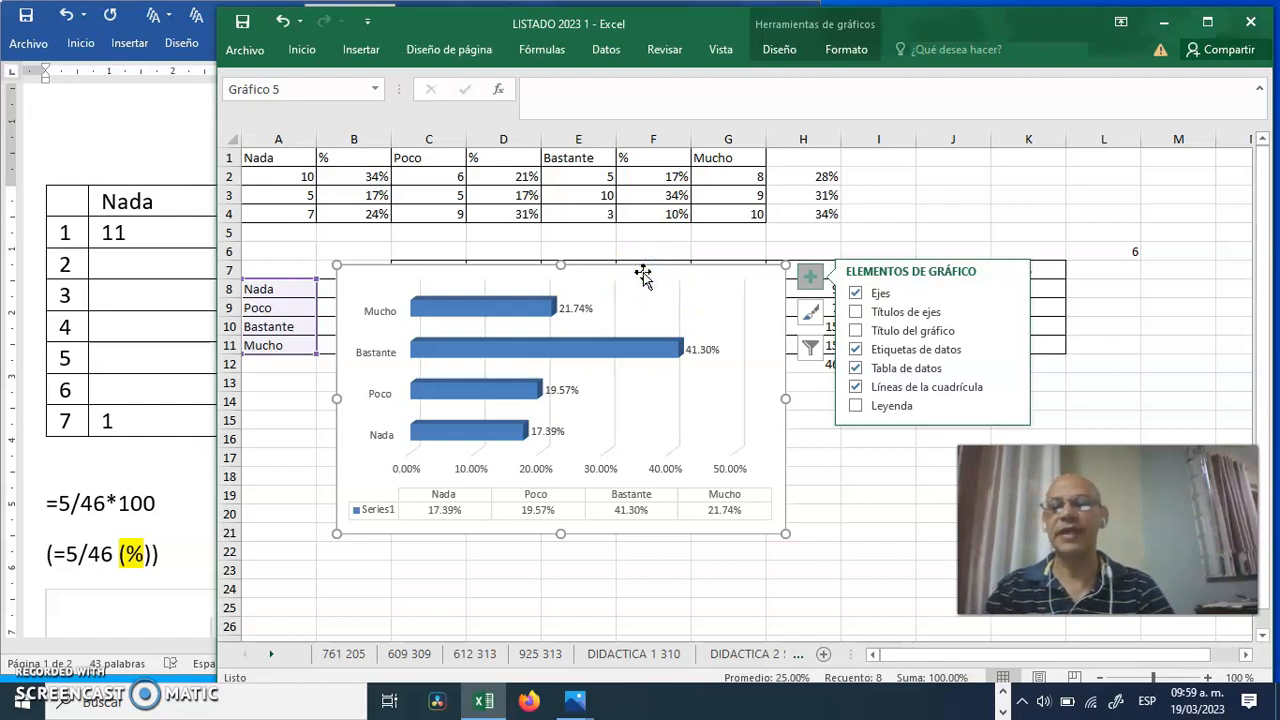
Copy the chart into the Word document on the blank line below "Nota: Cuestionario 1"
left_click(195, 462)
left_click_drag(797, 139, 849, 409)
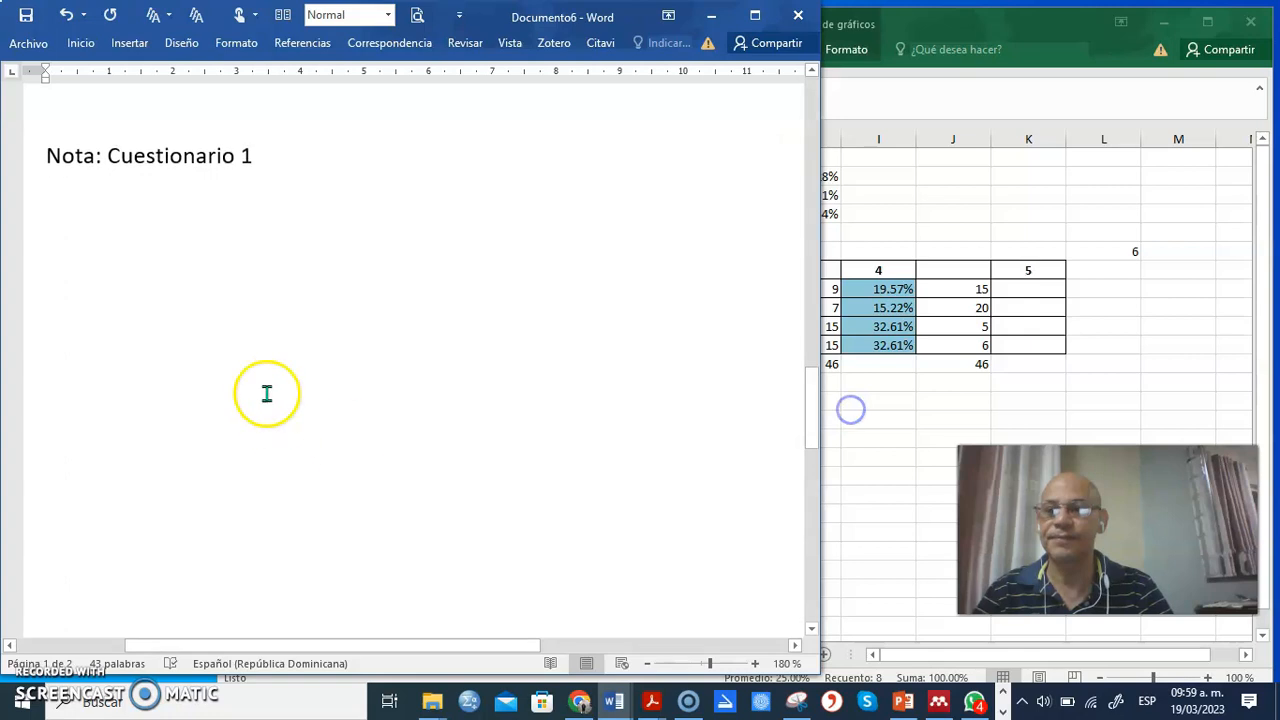
left_click_drag(267, 393, 246, 319)
left_click_drag(309, 293, 412, 158)
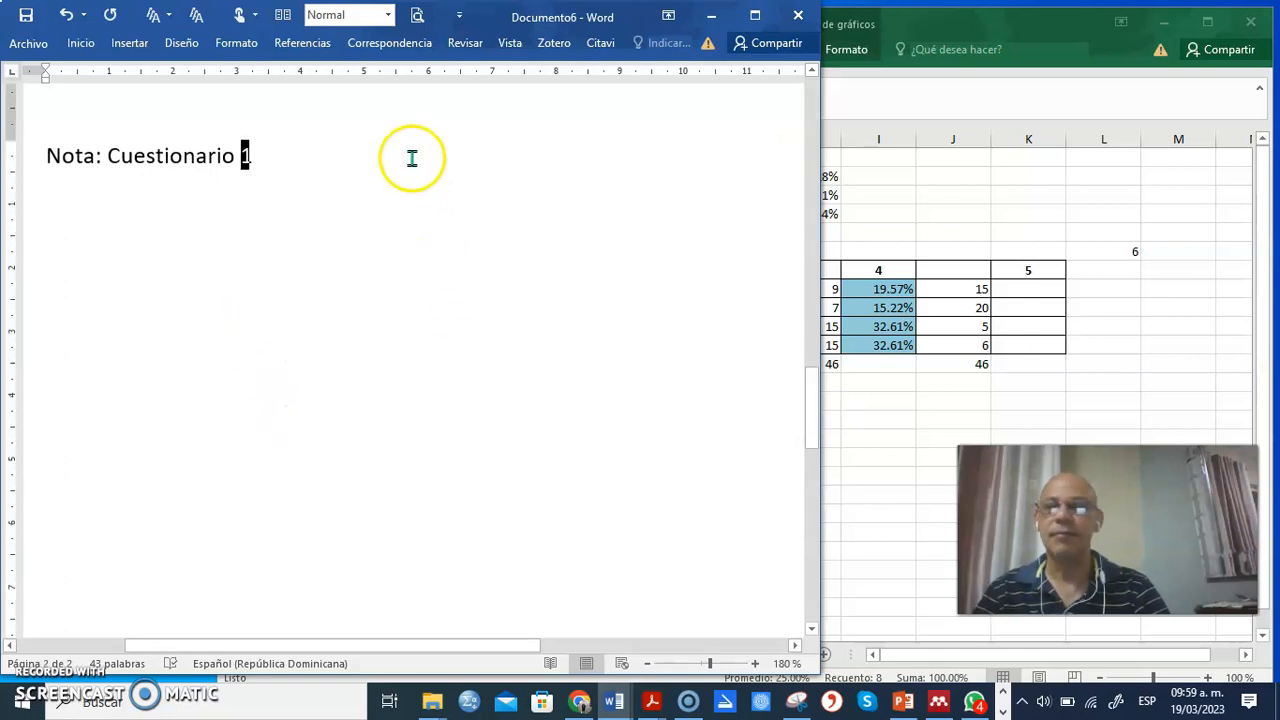
key("Return")
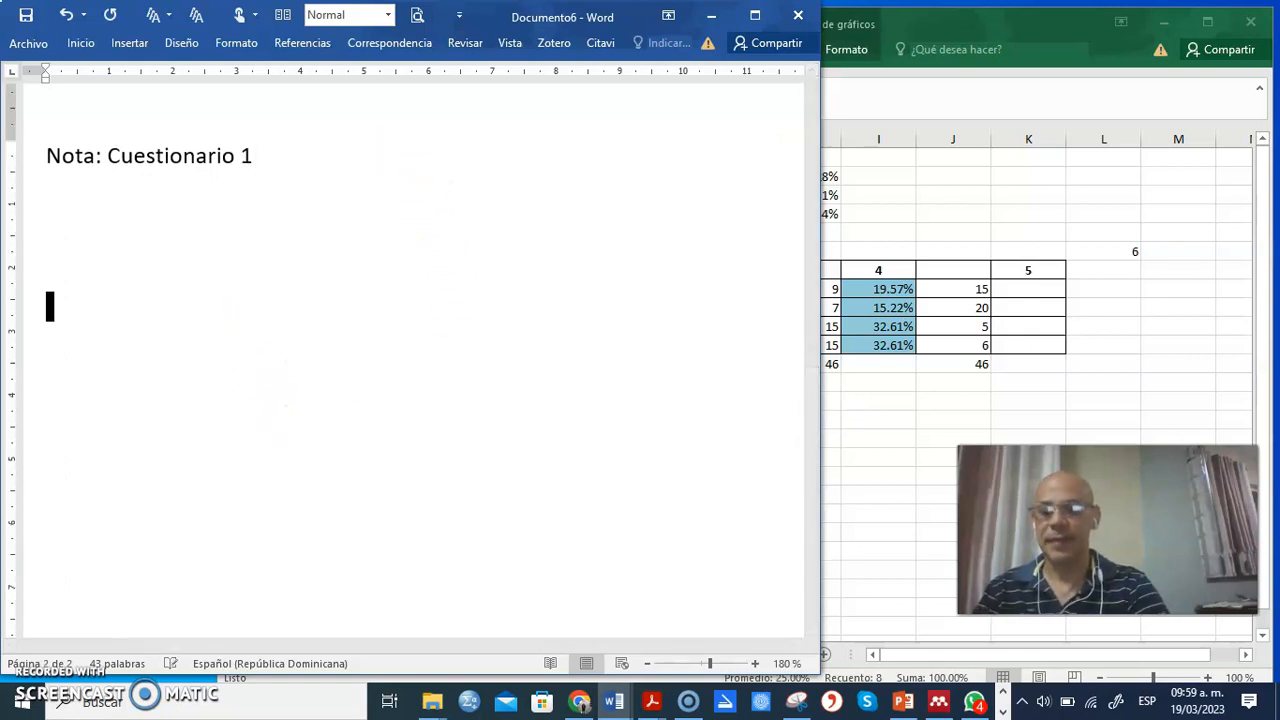
key("ctrl+v")
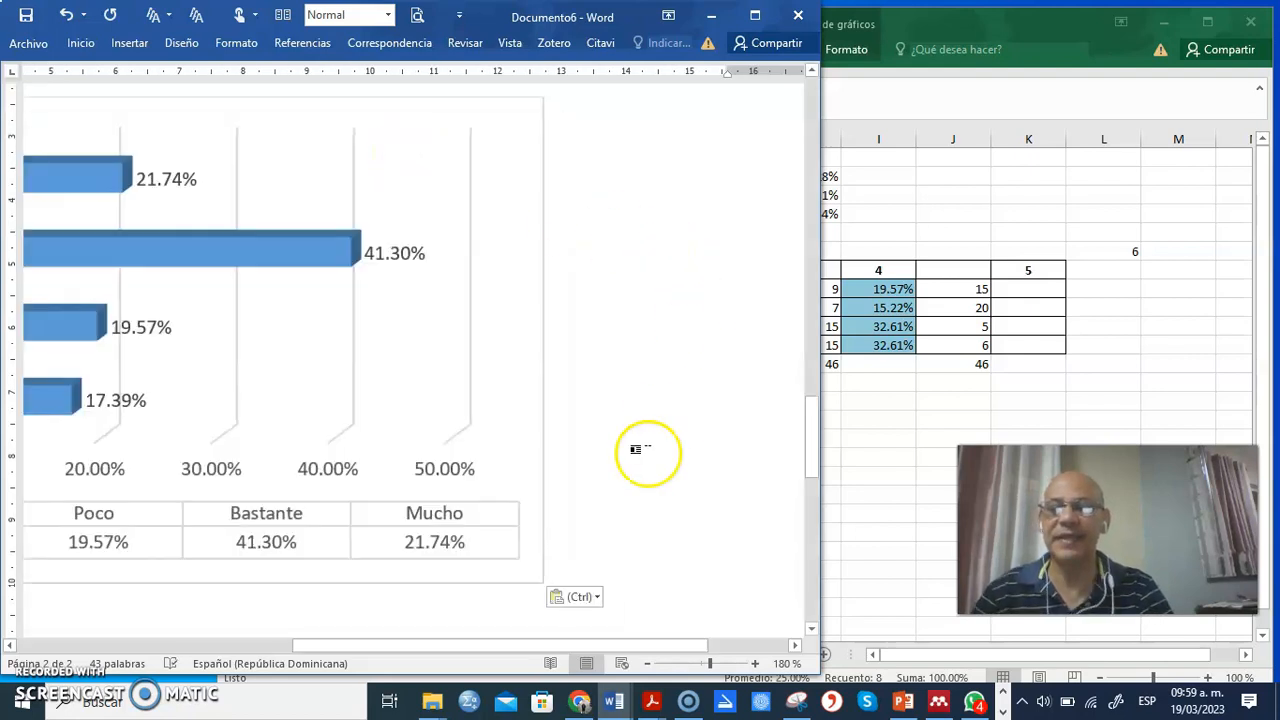
Zoom the Word document out to 100% to view the whole pasted chart
left_click(646, 663)
left_click(646, 663)
left_click(646, 663)
left_click(646, 663)
left_click(646, 663)
left_click(646, 663)
left_click(646, 663)
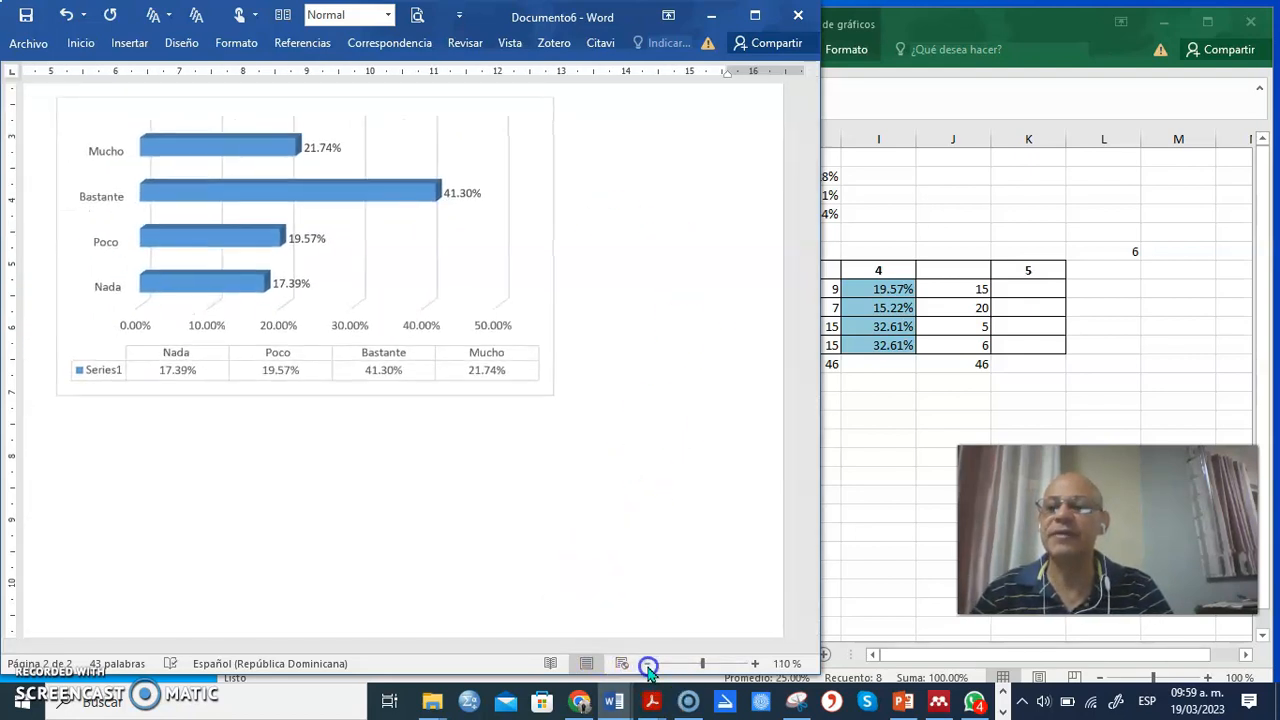
left_click(646, 663)
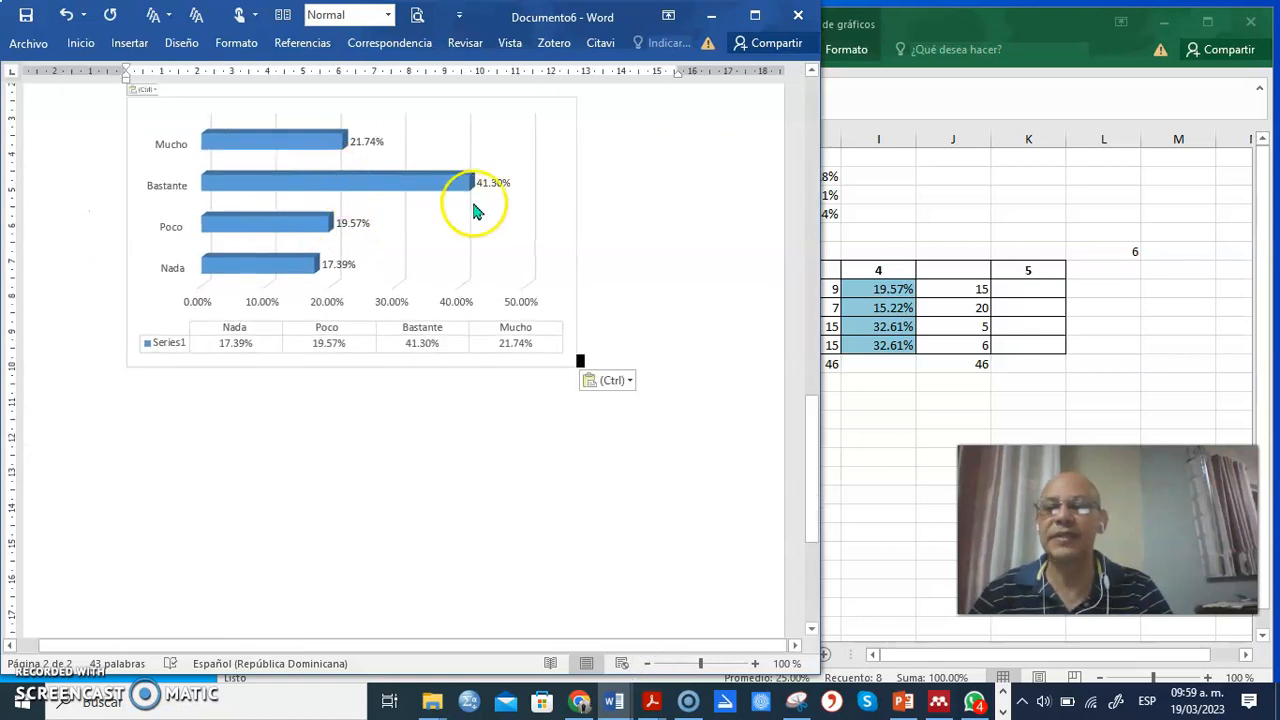
Try to colour only the Bastante bar of the pasted chart with yellow paragraph shading
left_click(377, 185)
left_click(398, 181)
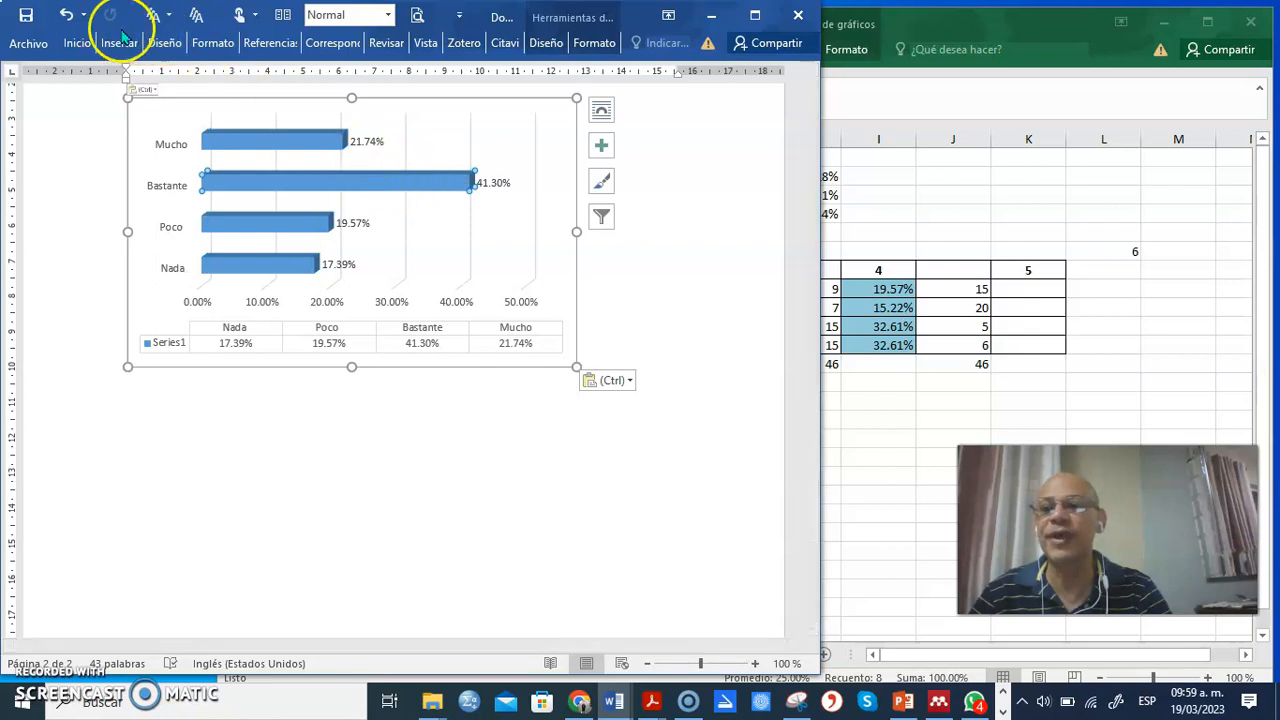
left_click(77, 43)
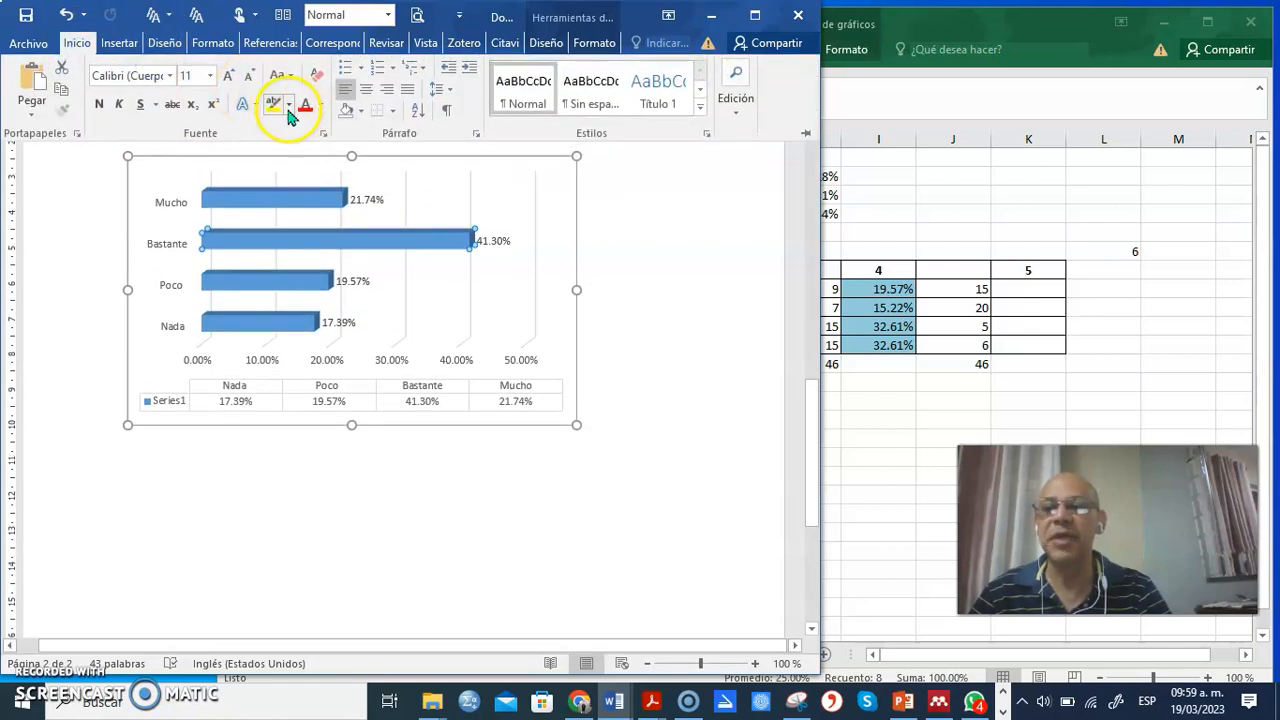
left_click(362, 112)
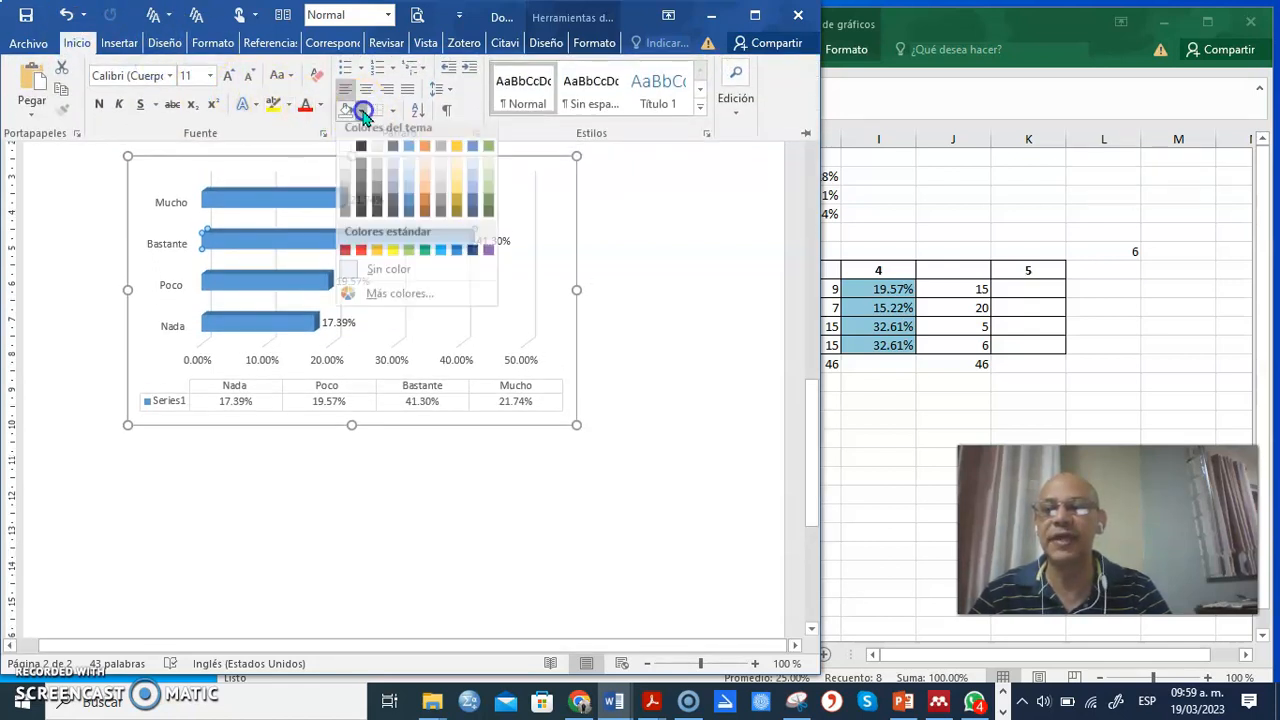
left_click(395, 259)
left_click(398, 237)
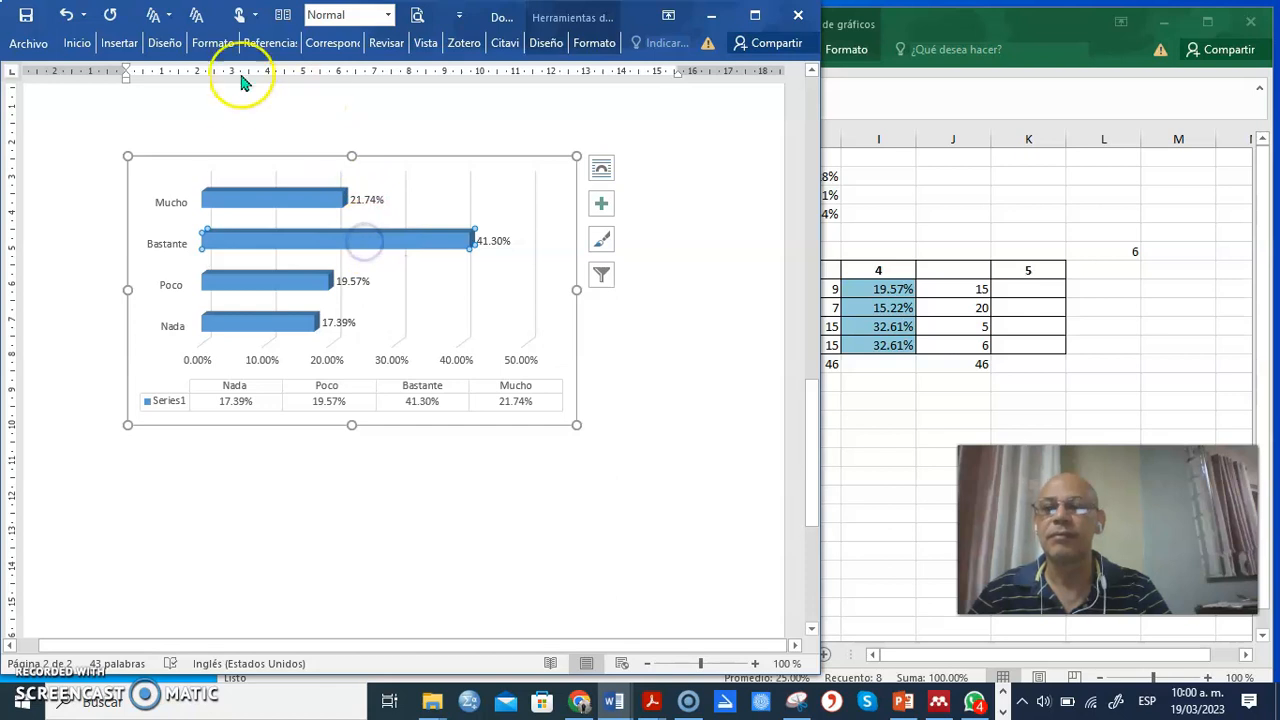
Try a gold theme shading on the Bastante bar and the same shading on the Poco bar, leaving the chart deselected
left_click(77, 44)
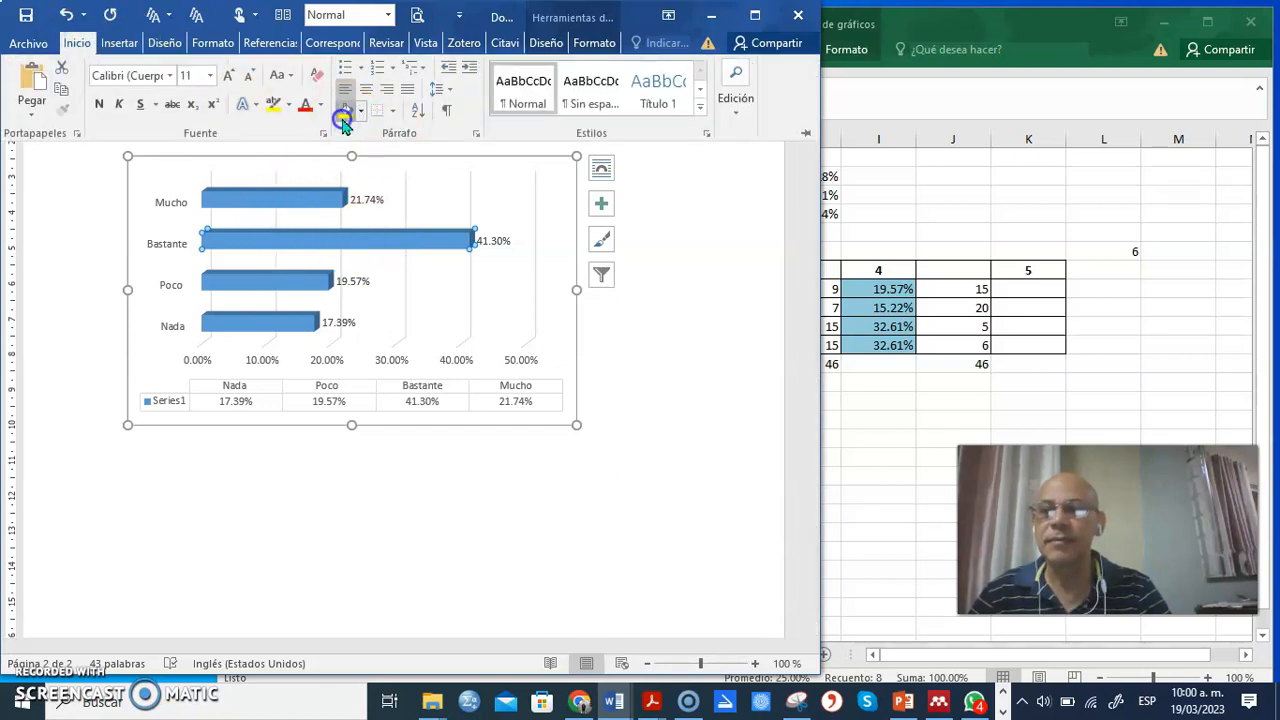
left_click(359, 113)
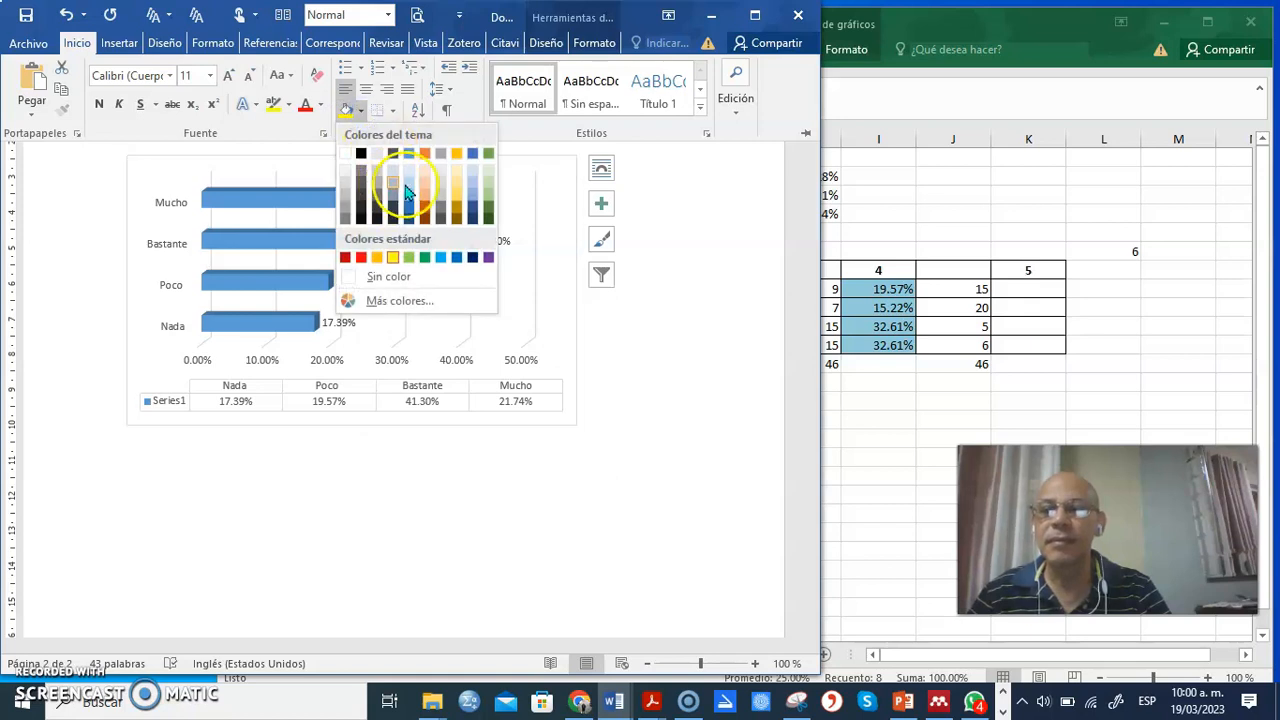
left_click(461, 206)
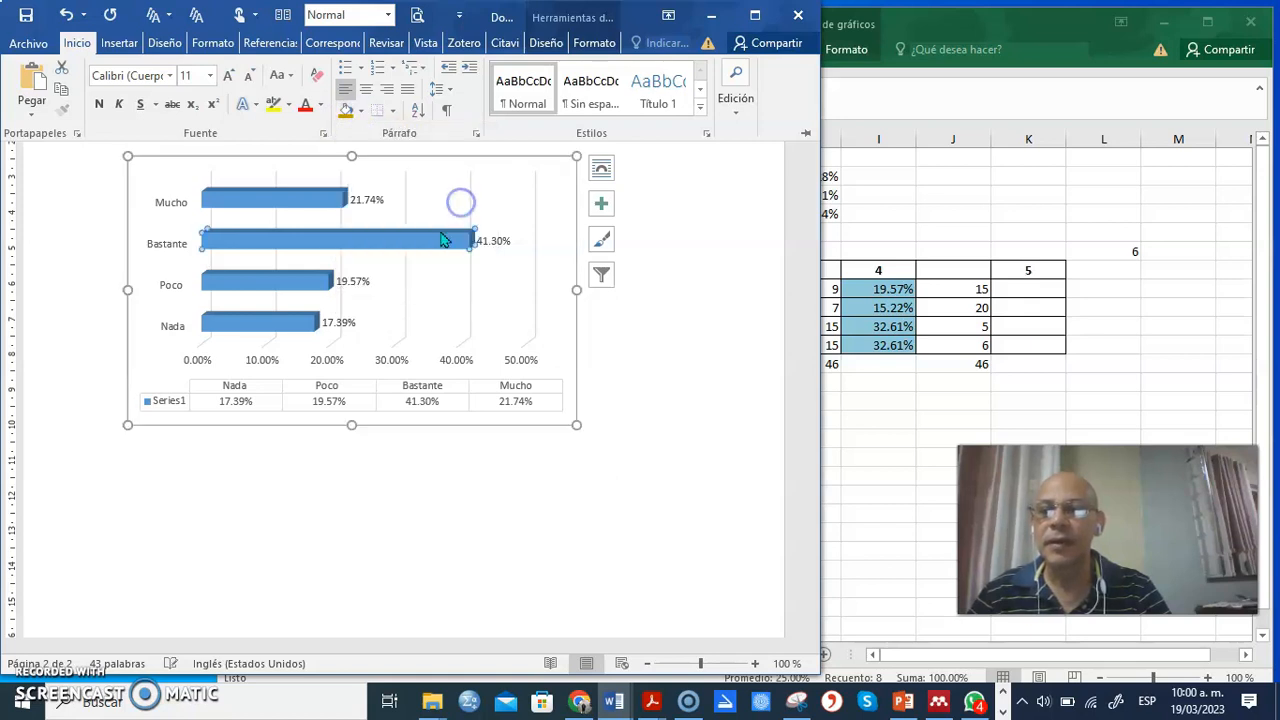
left_click(435, 238)
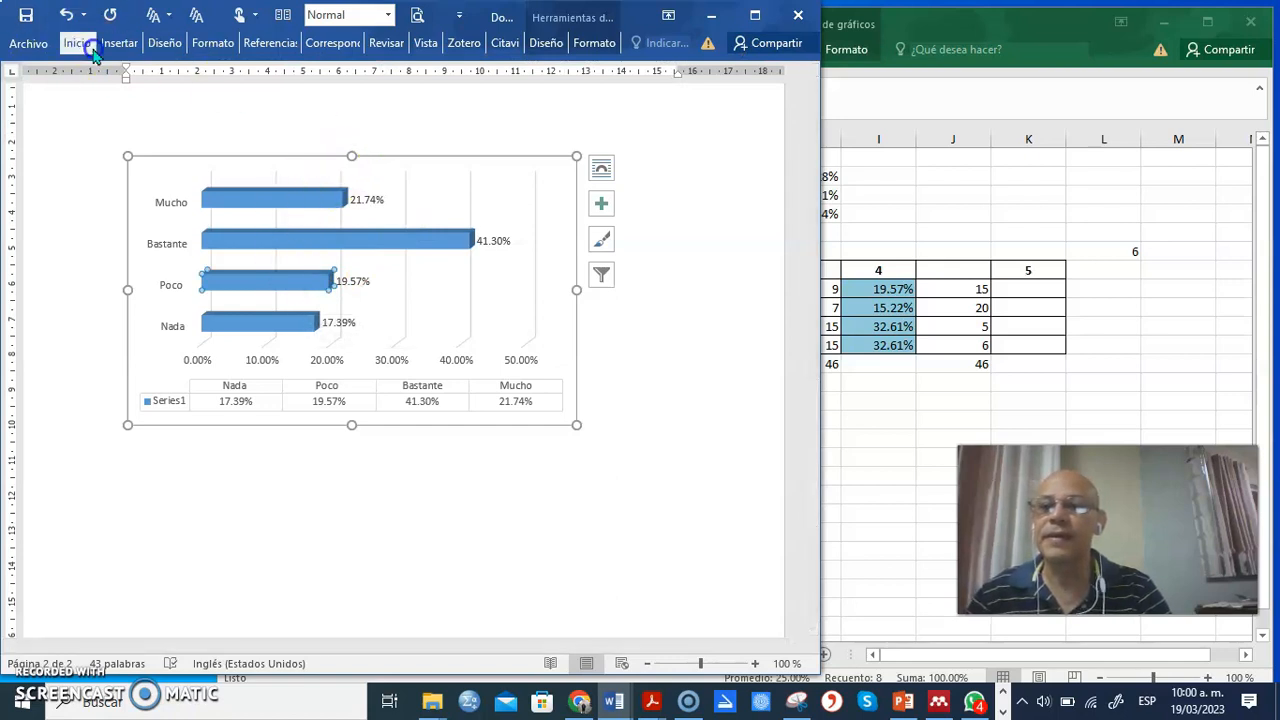
left_click(77, 43)
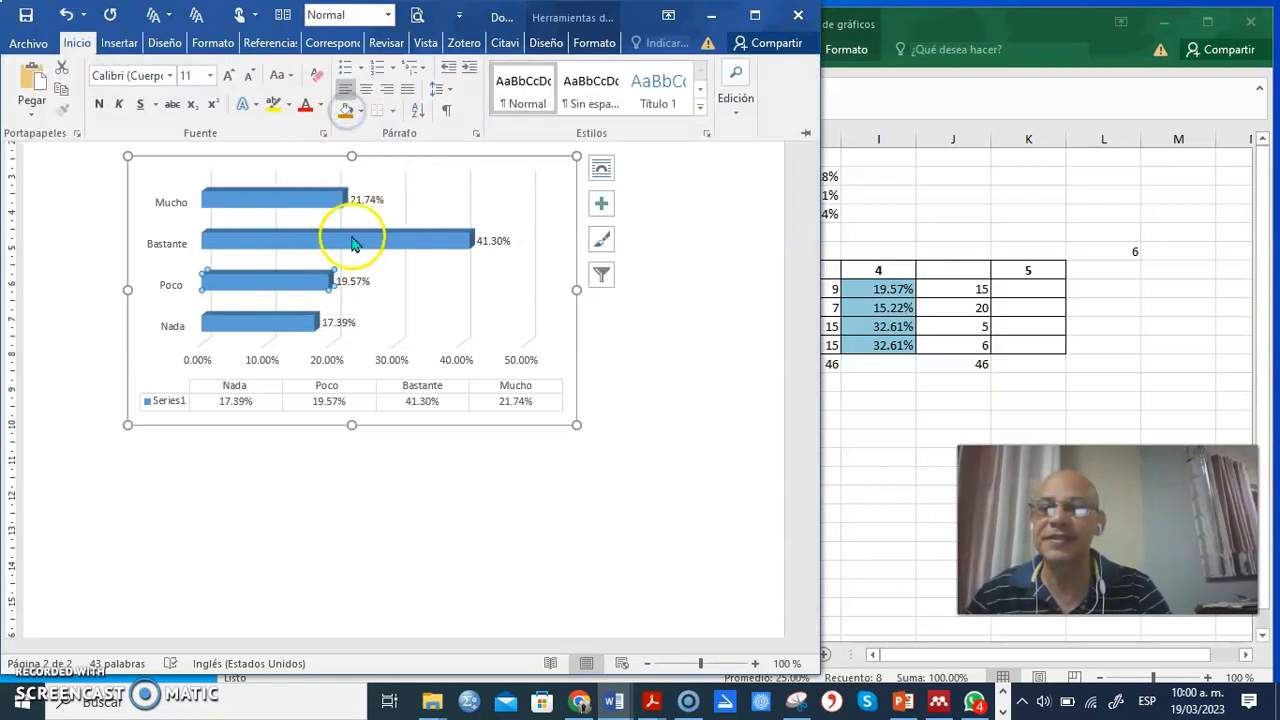
left_click(349, 243)
left_click(744, 316)
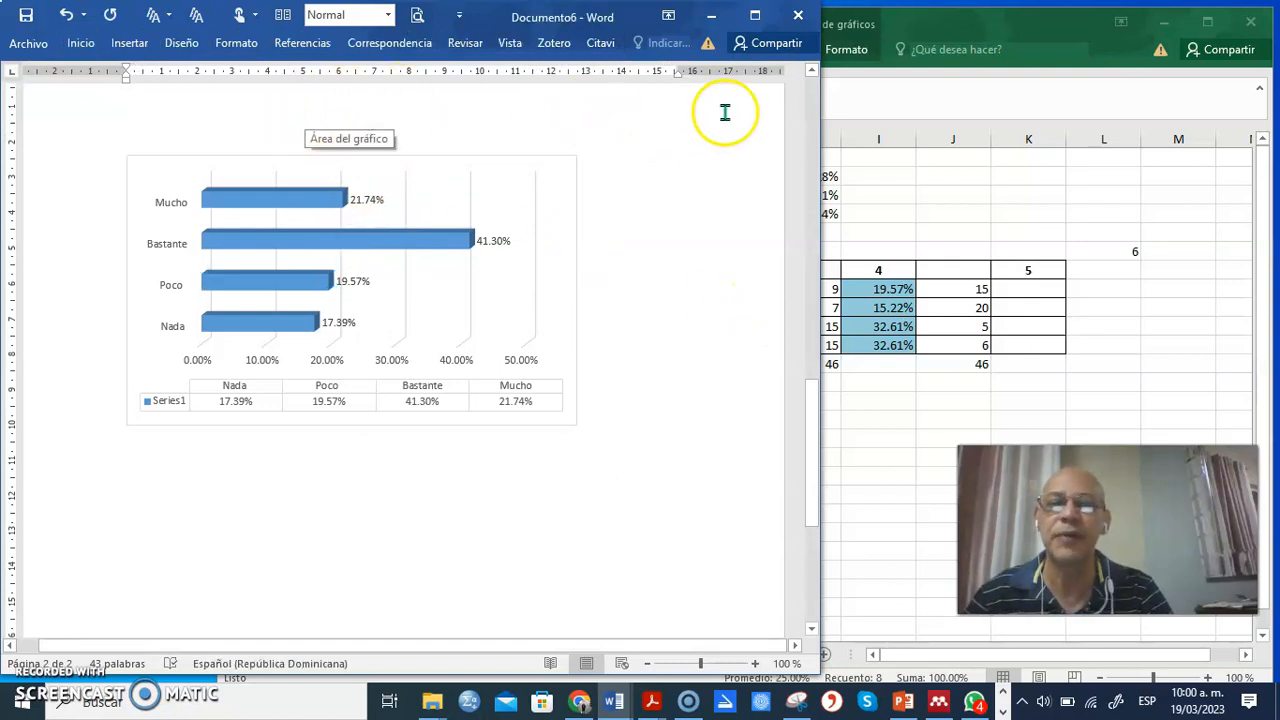
Switch back to Excel and delete the question 3 bar chart from the worksheet
left_click(973, 195)
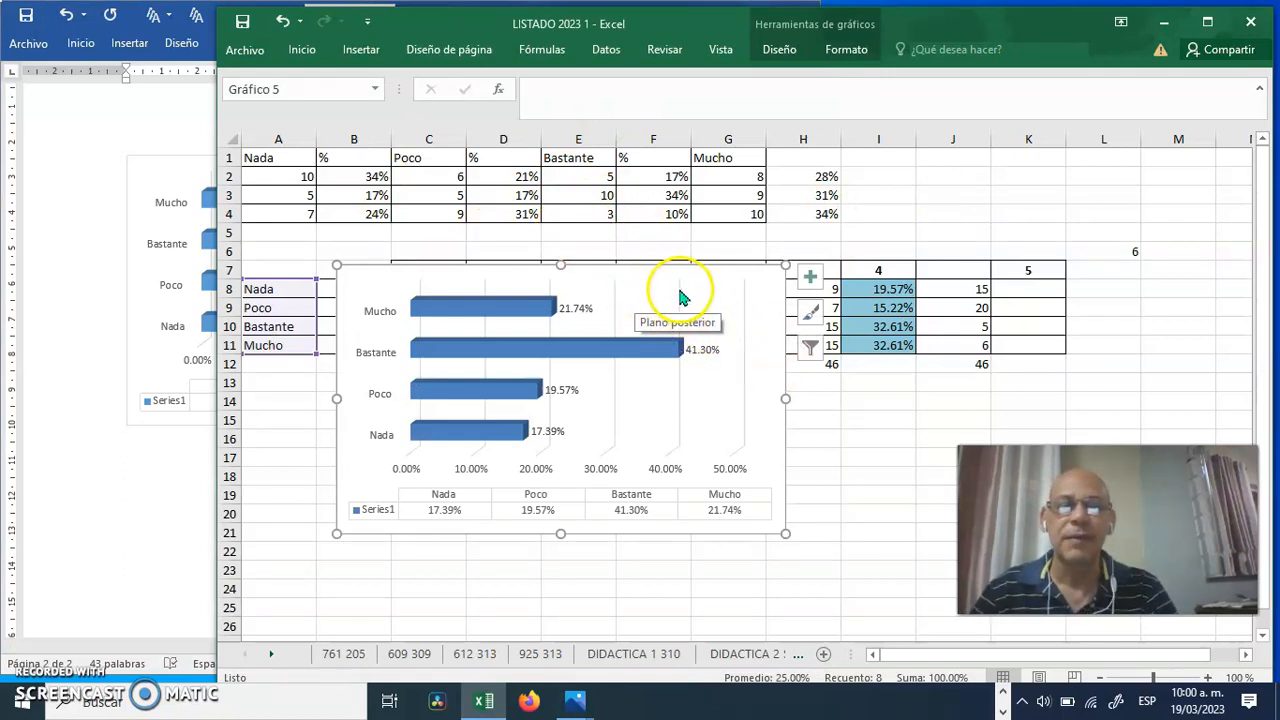
key("Delete")
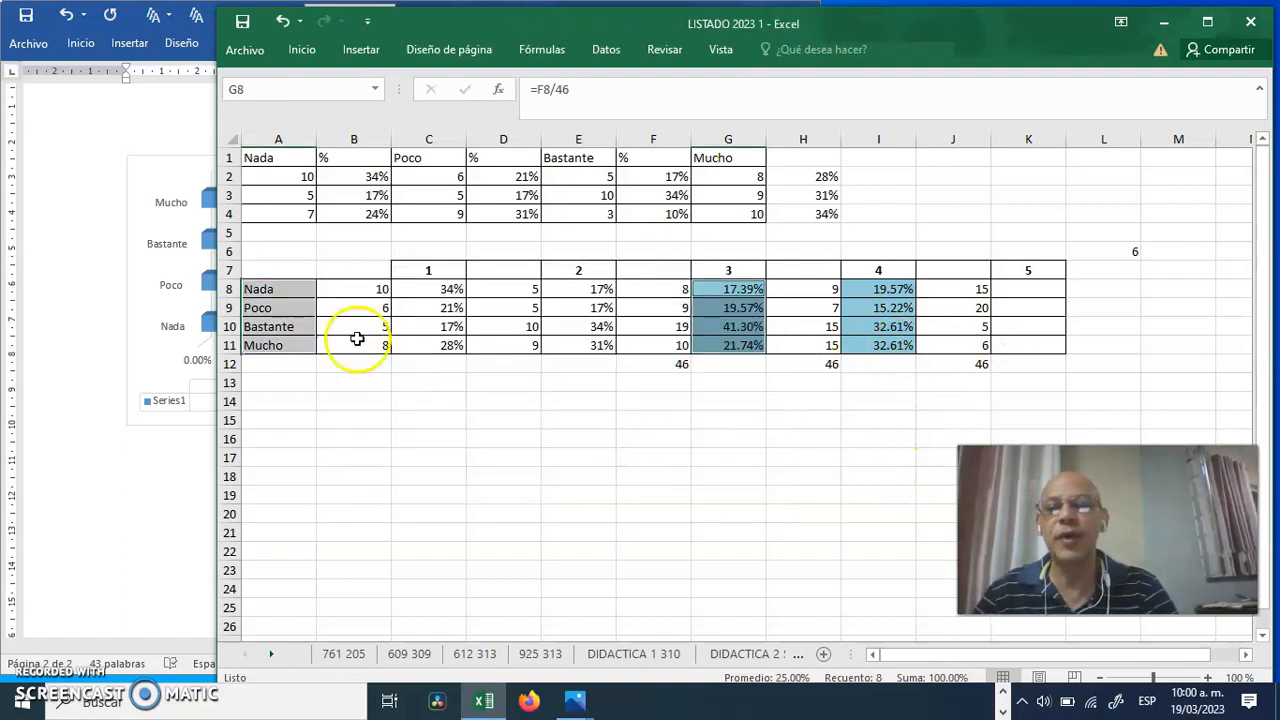
left_click(400, 441)
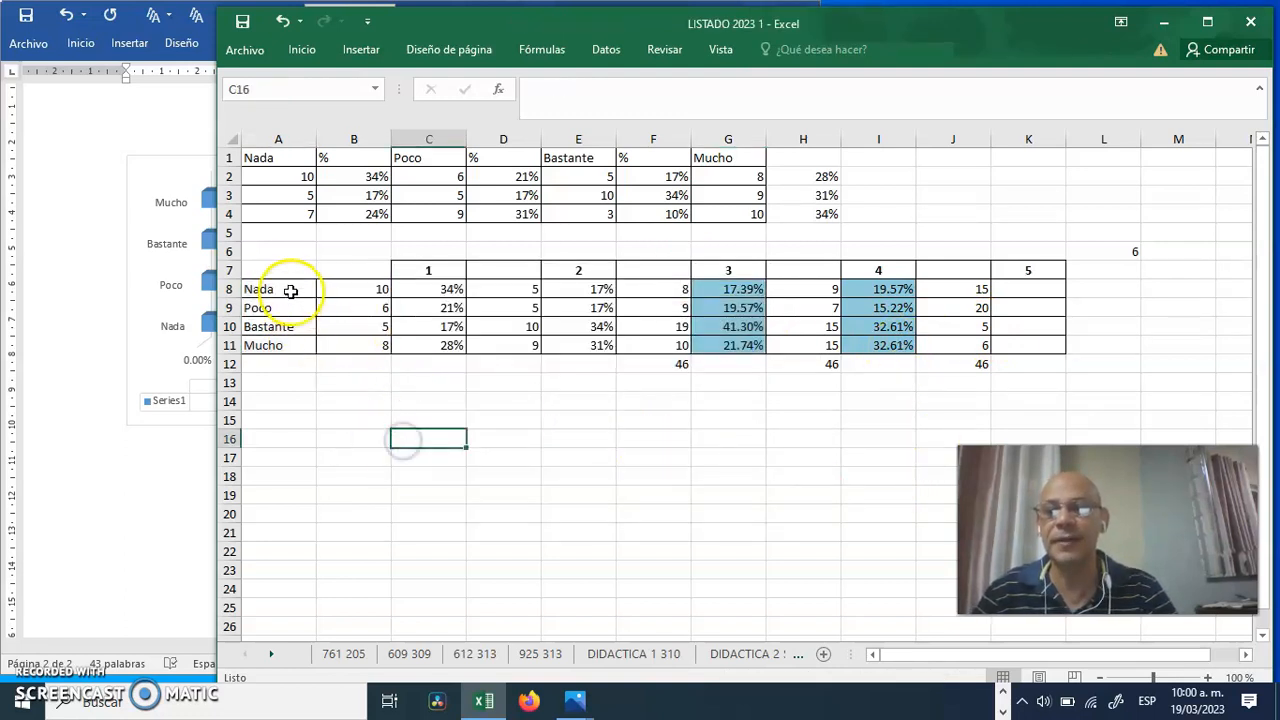
Insert a 3-D clustered bar chart from the response labels A8:A11 and the question 3 percentages G8:G11
left_click_drag(285, 291, 285, 338)
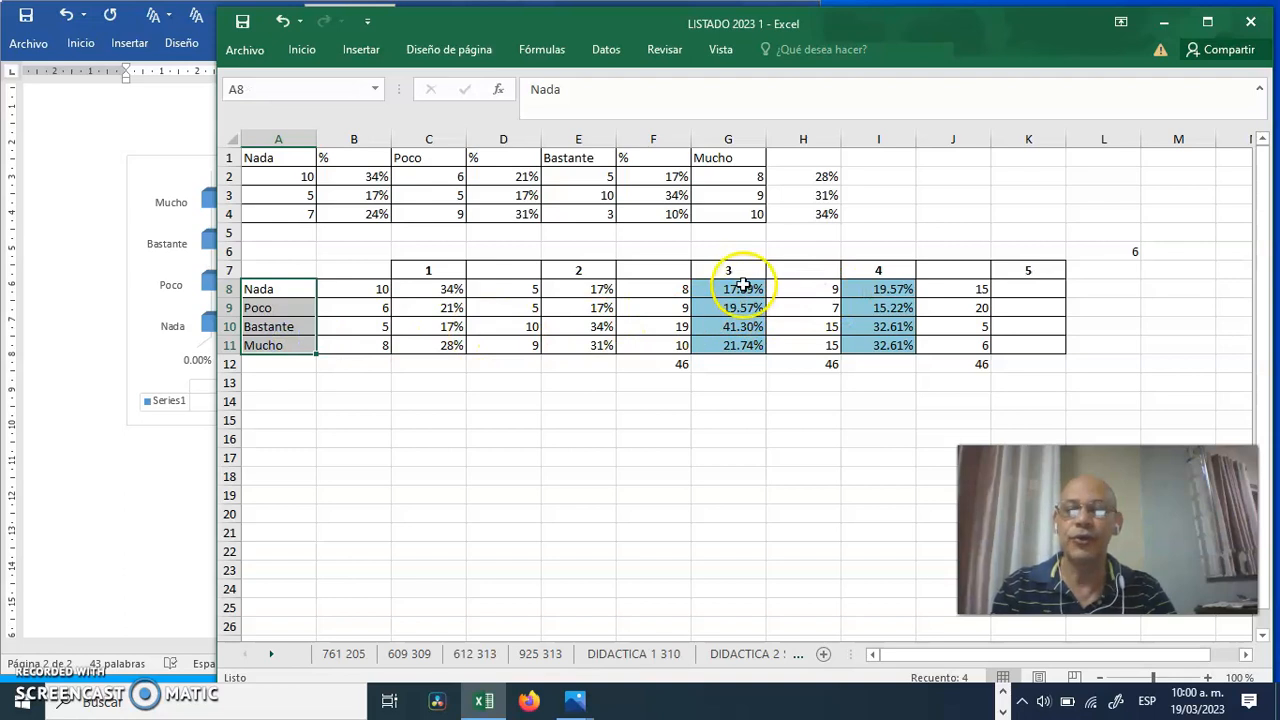
left_click_drag(743, 288, 743, 348)
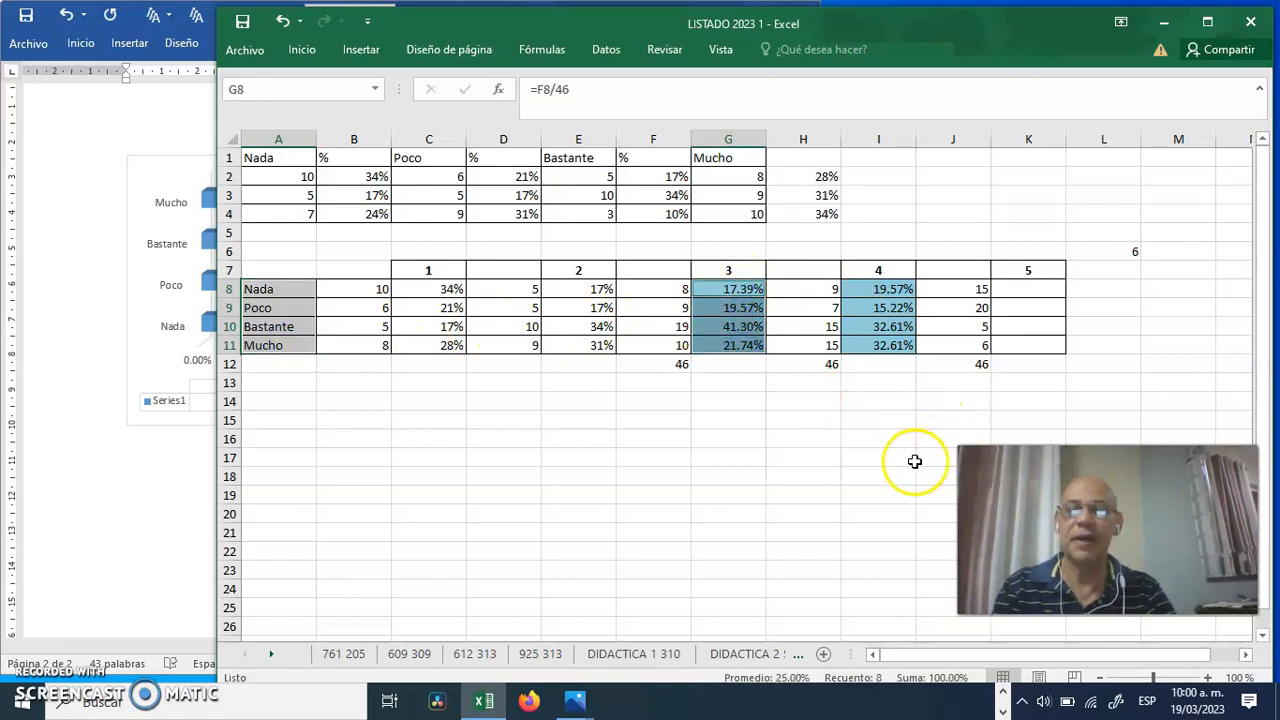
left_click(358, 58)
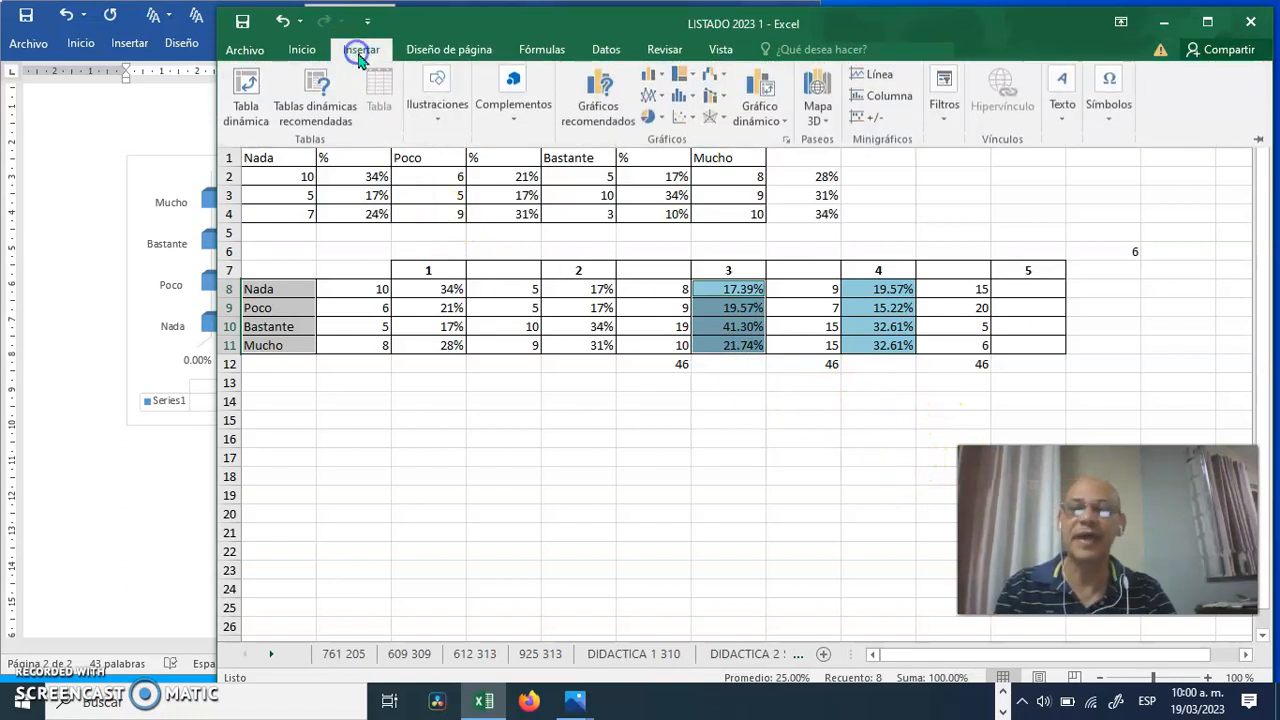
left_click(660, 80)
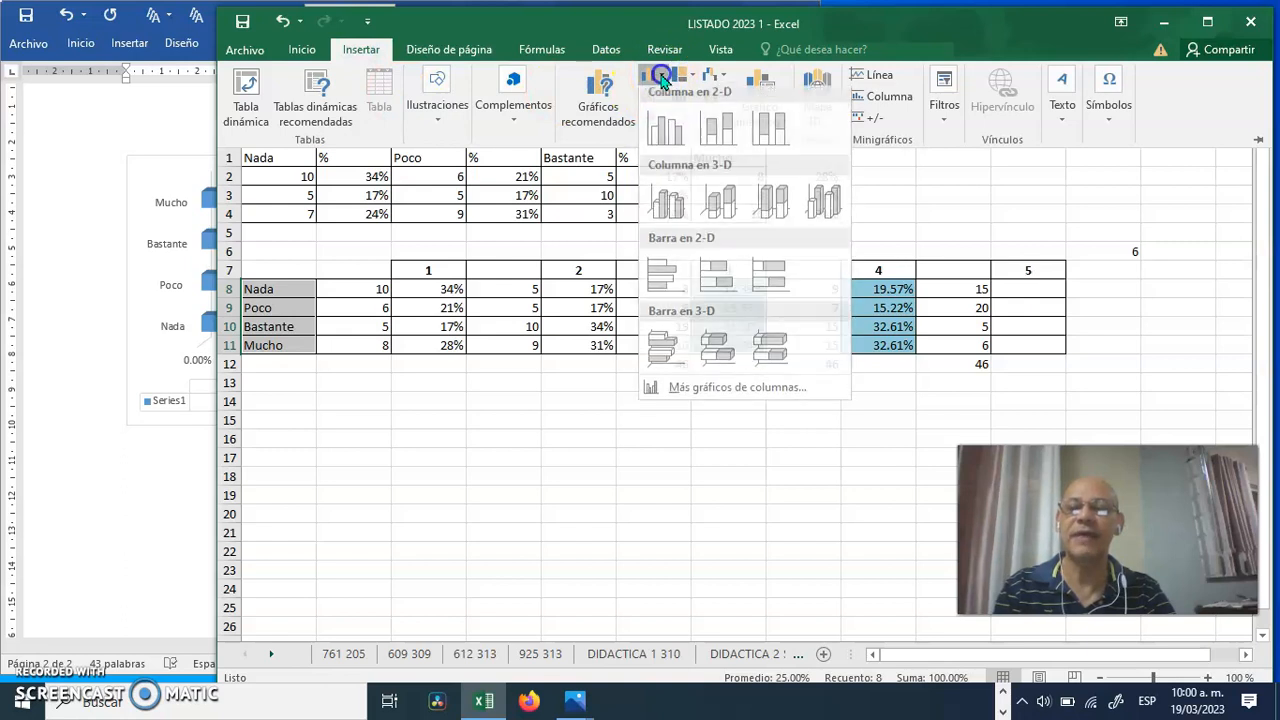
left_click(662, 352)
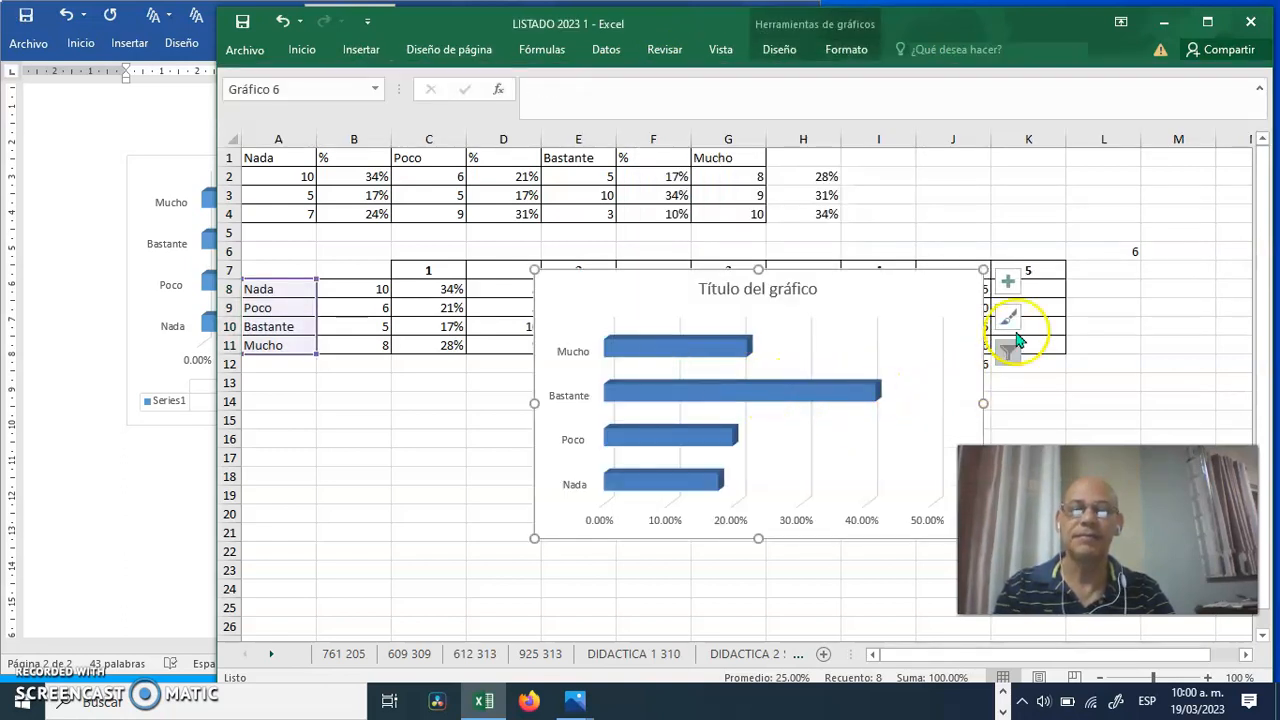
Replace the question 3 chart's title with data labels and a data table, and delete the chart after reviewing it
left_click(1008, 284)
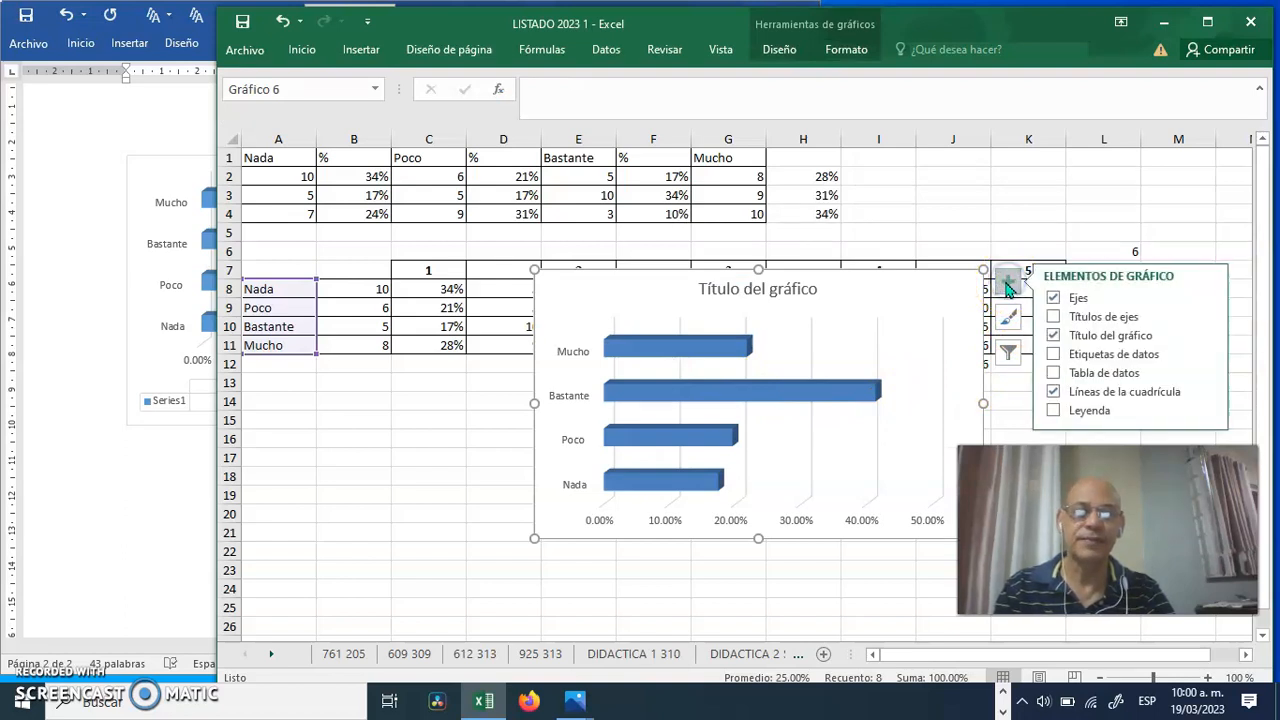
left_click(1053, 335)
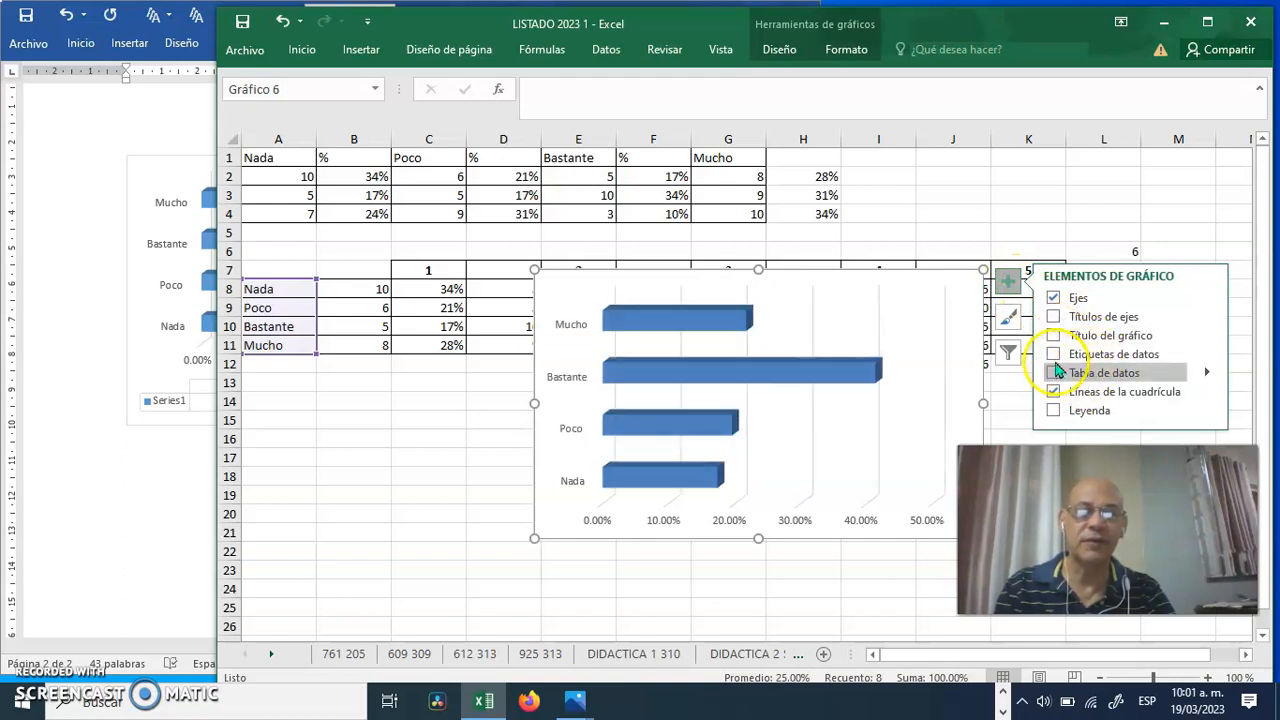
left_click(1055, 355)
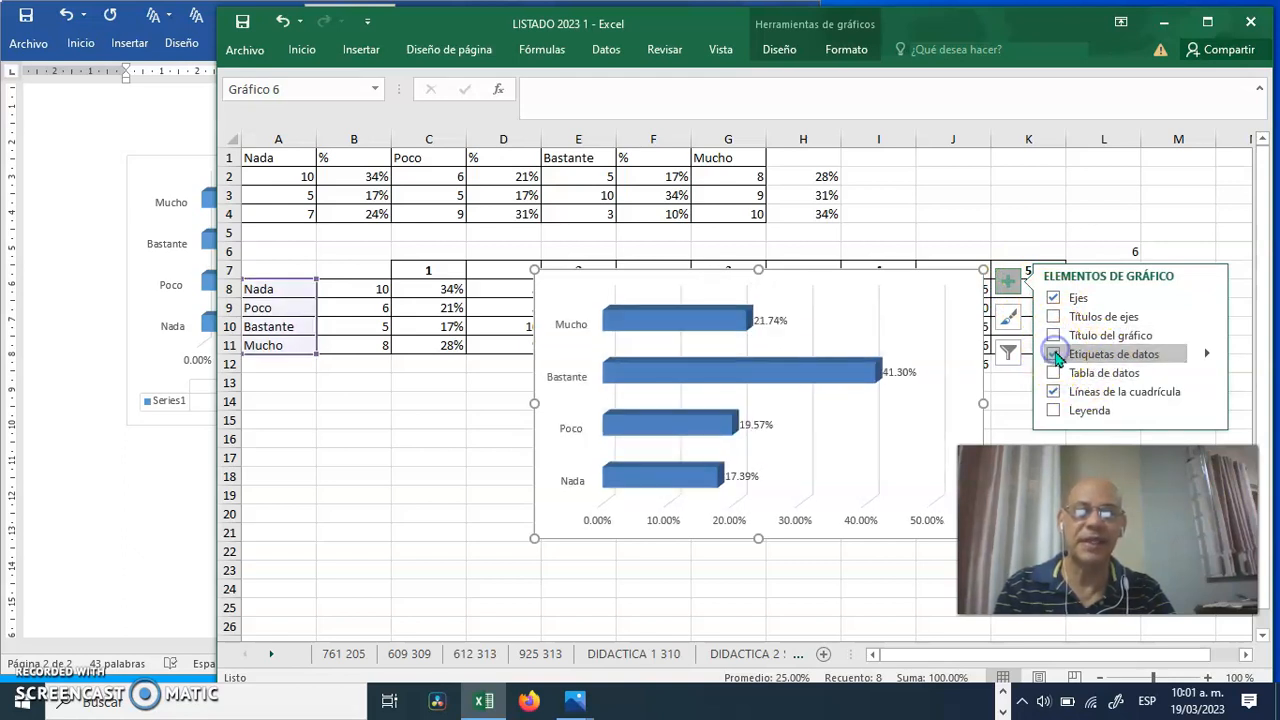
left_click(1055, 374)
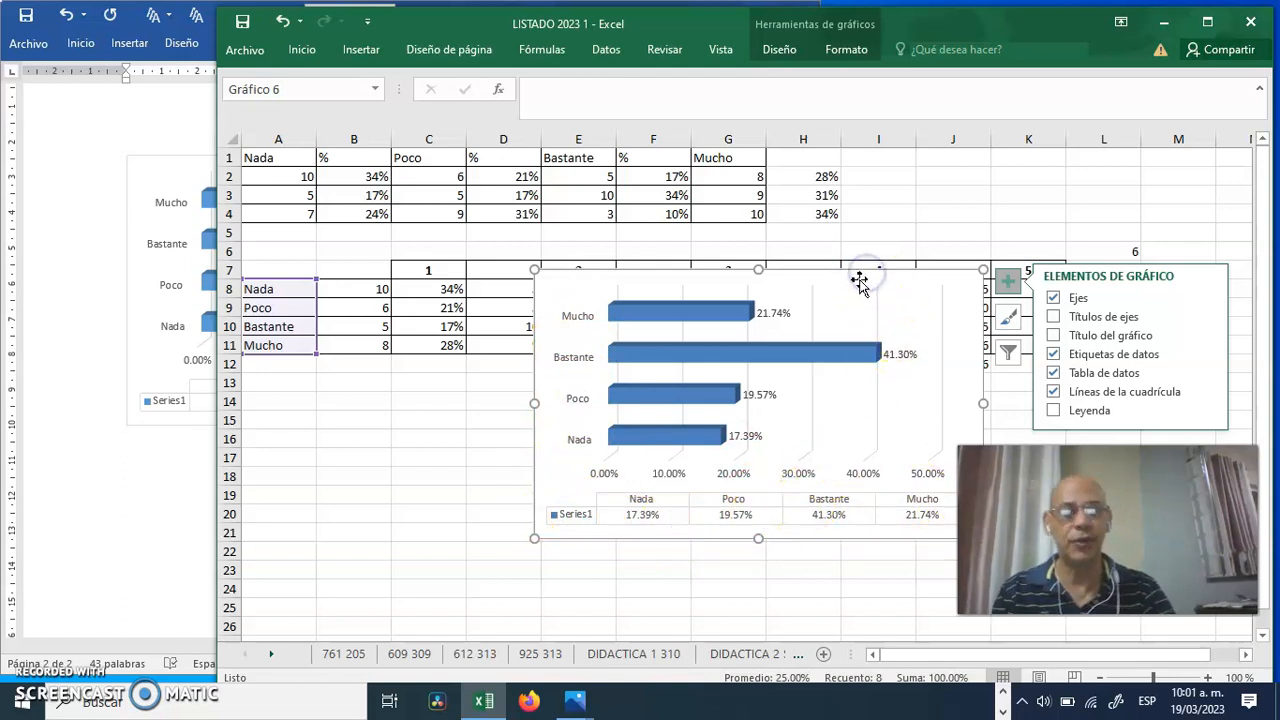
key("Delete")
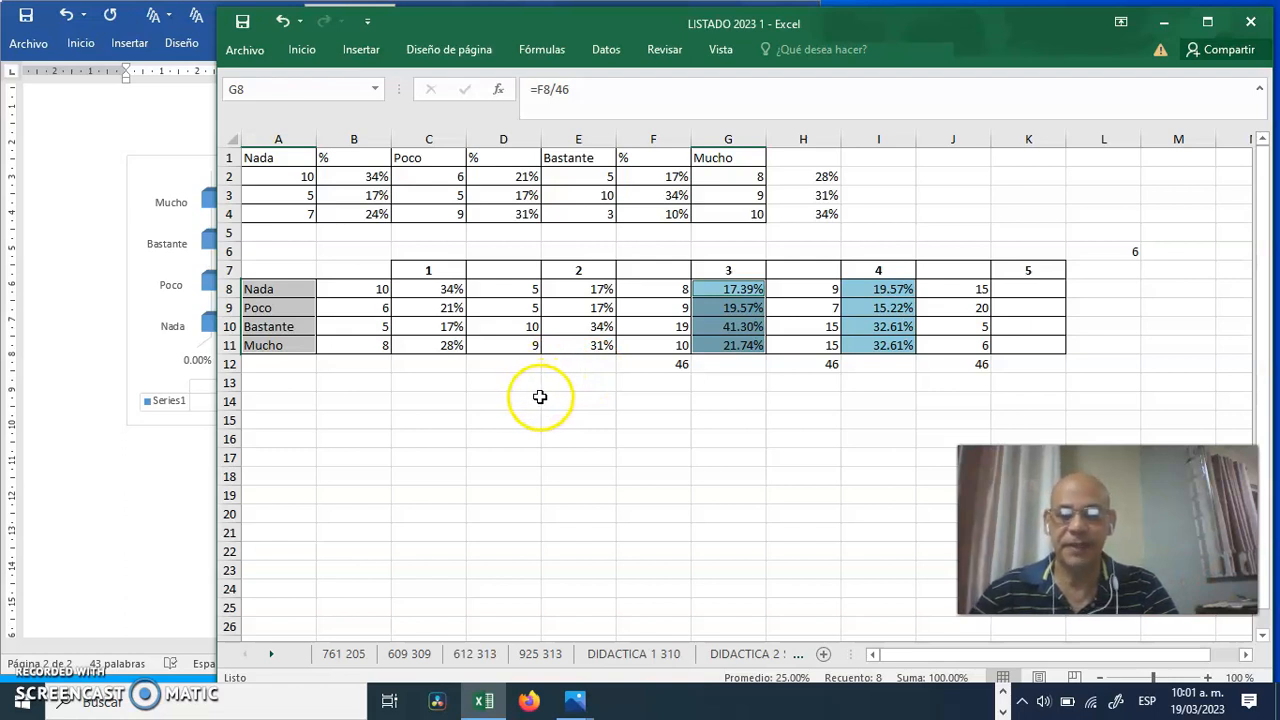
Insert a 3-D clustered bar chart comparing questions 3 and 4 from labels A8:A11 and percentages G8:G11 and I8:I11
left_click_drag(283, 288, 286, 338)
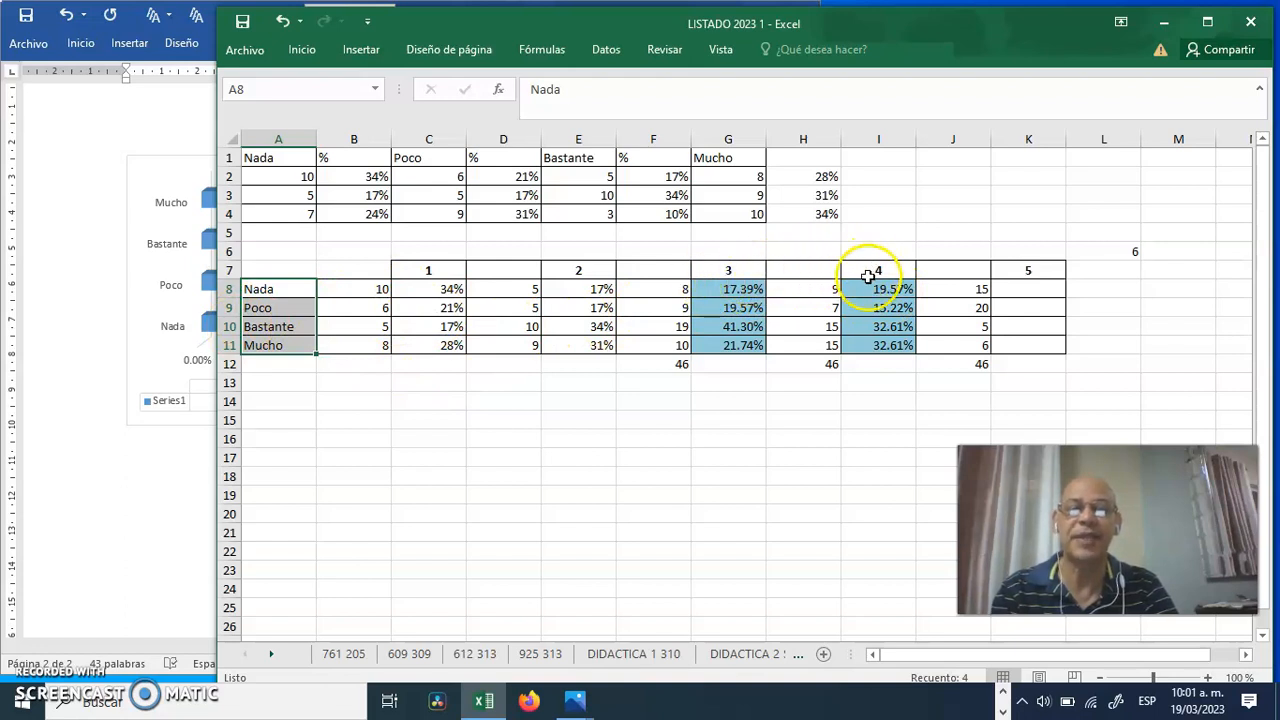
left_click_drag(737, 289, 734, 338)
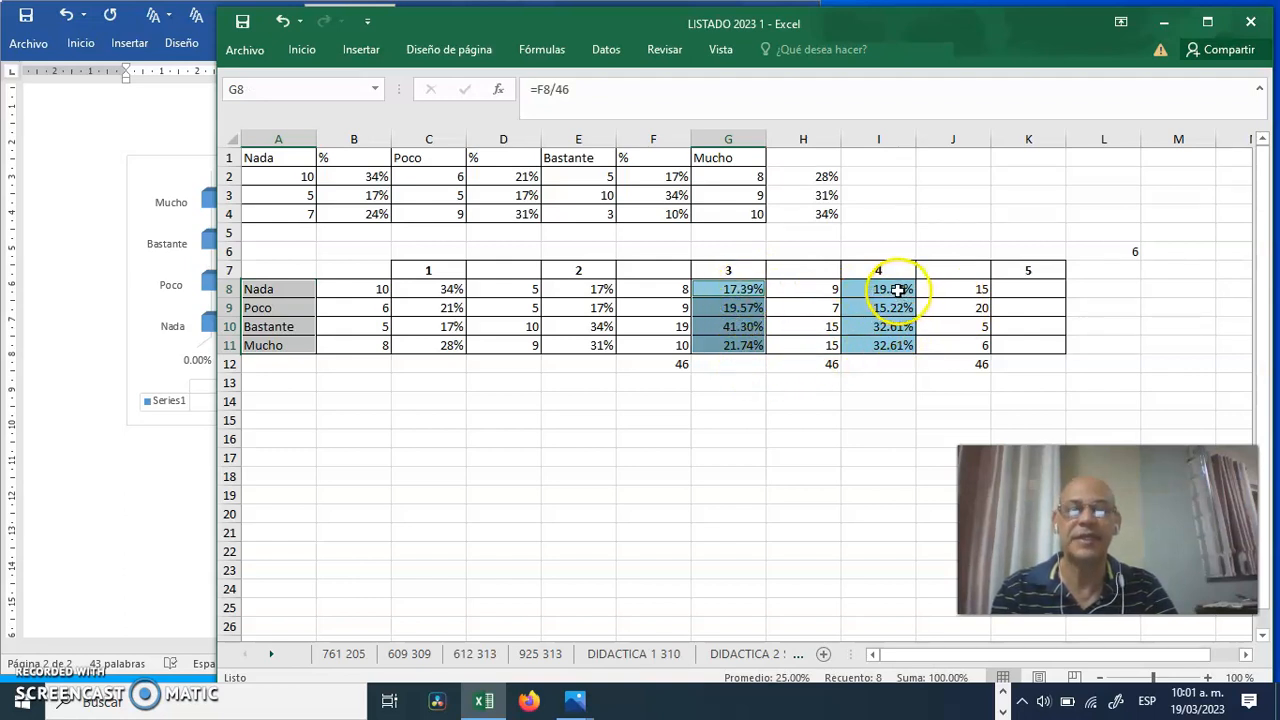
left_click_drag(890, 289, 890, 344)
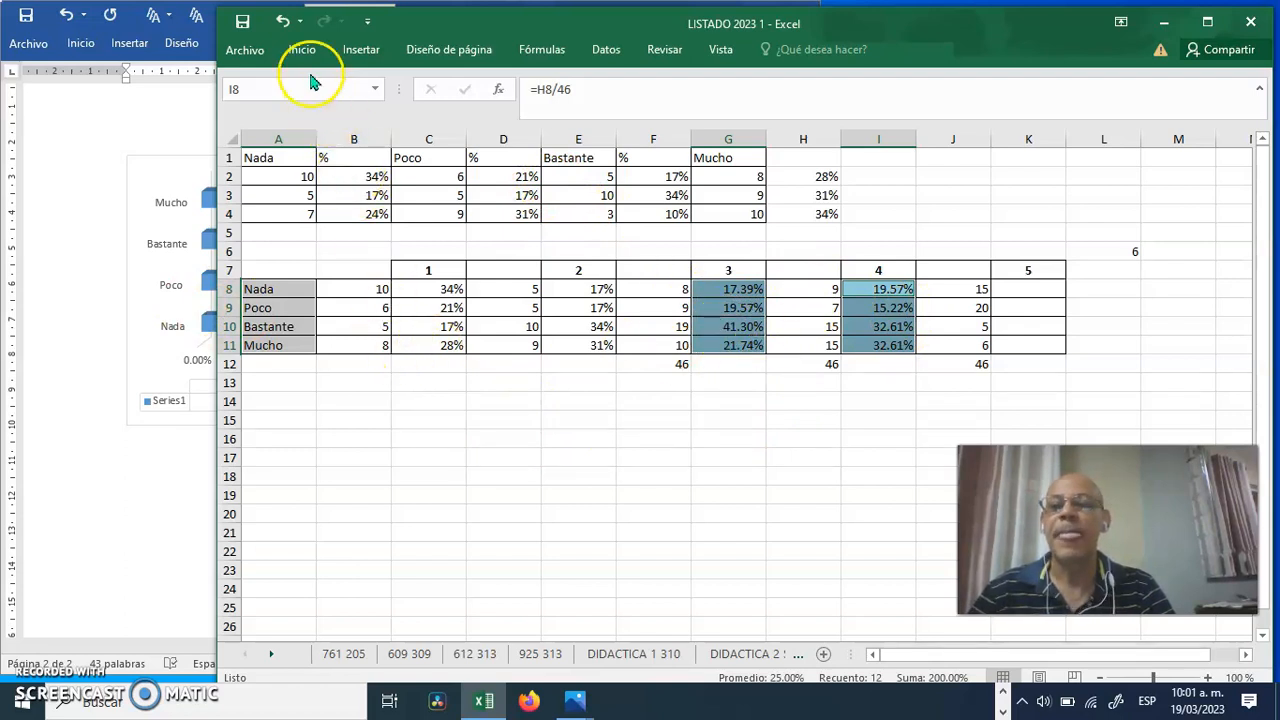
left_click(360, 50)
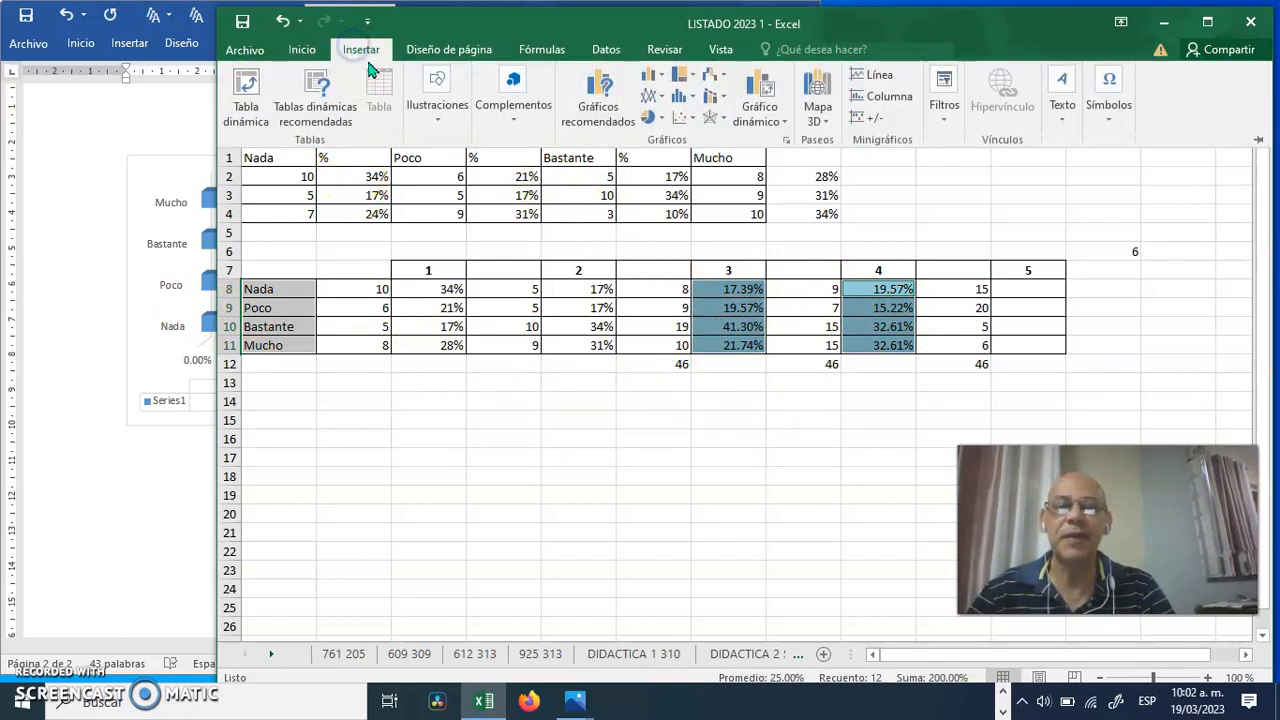
left_click(658, 82)
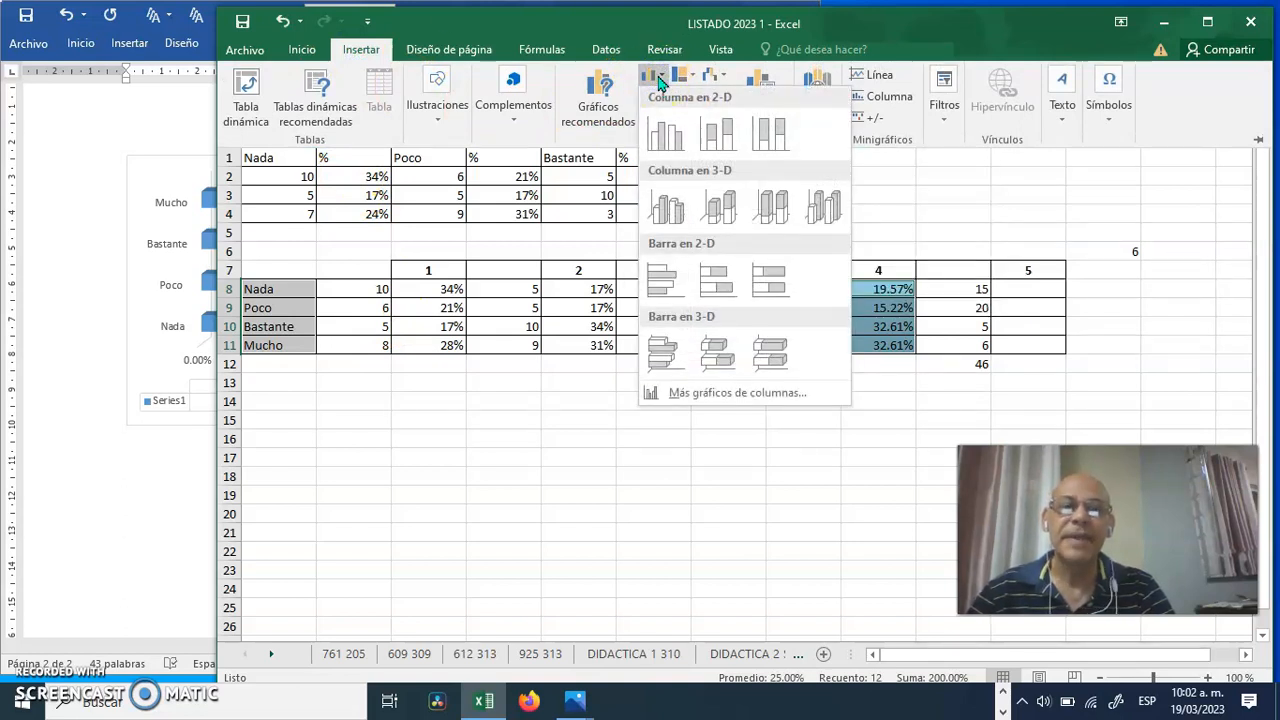
left_click(668, 347)
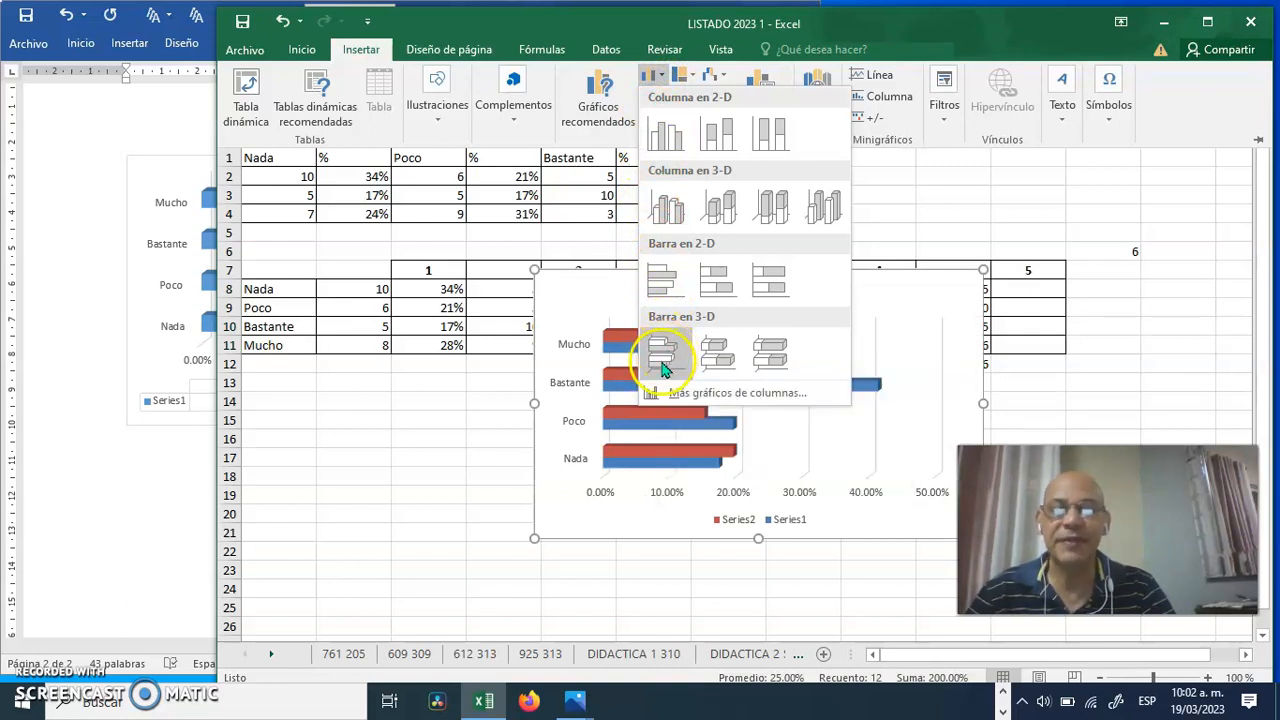
left_click(663, 367)
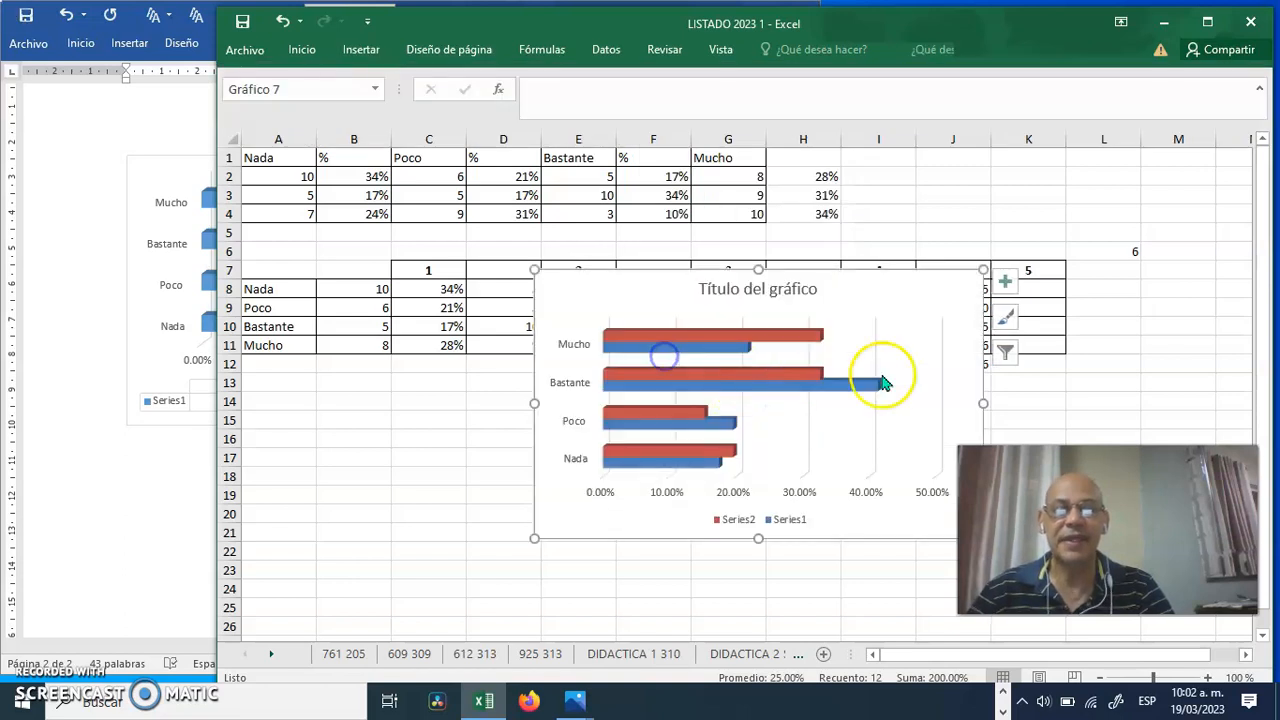
Remove the title from the two-question comparison chart and show its data labels and data table
left_click(1007, 282)
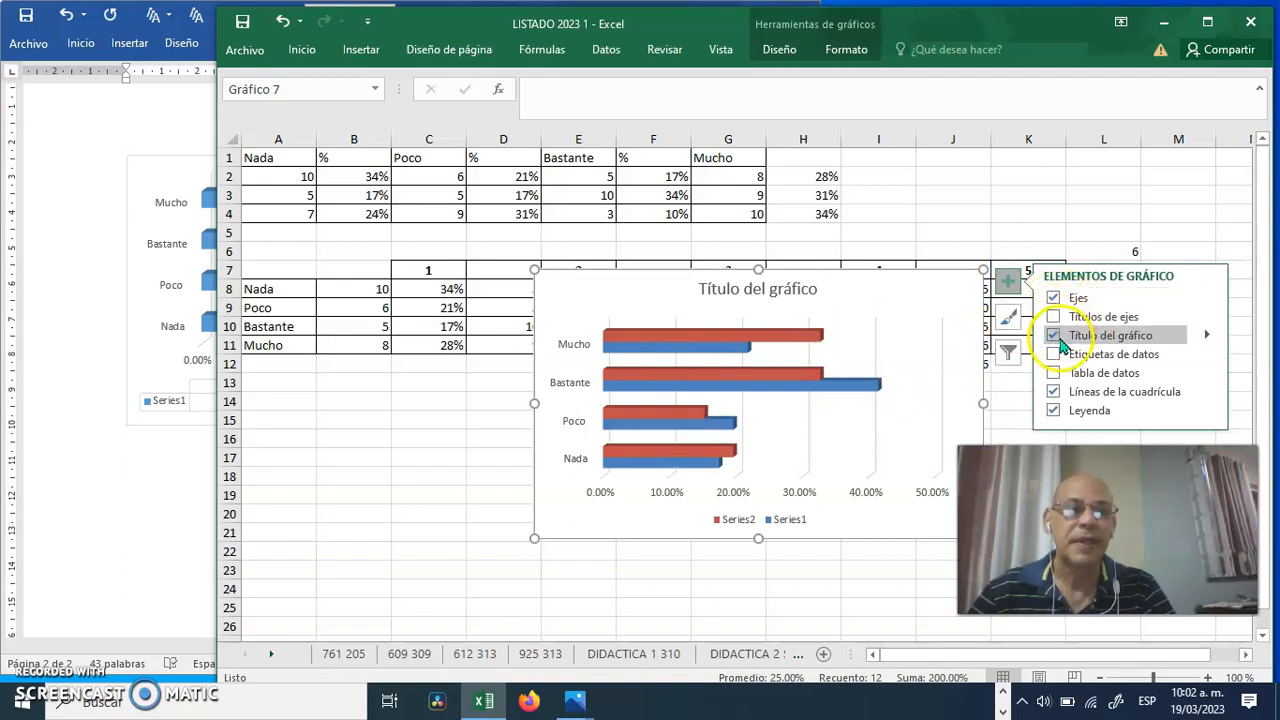
left_click(1060, 337)
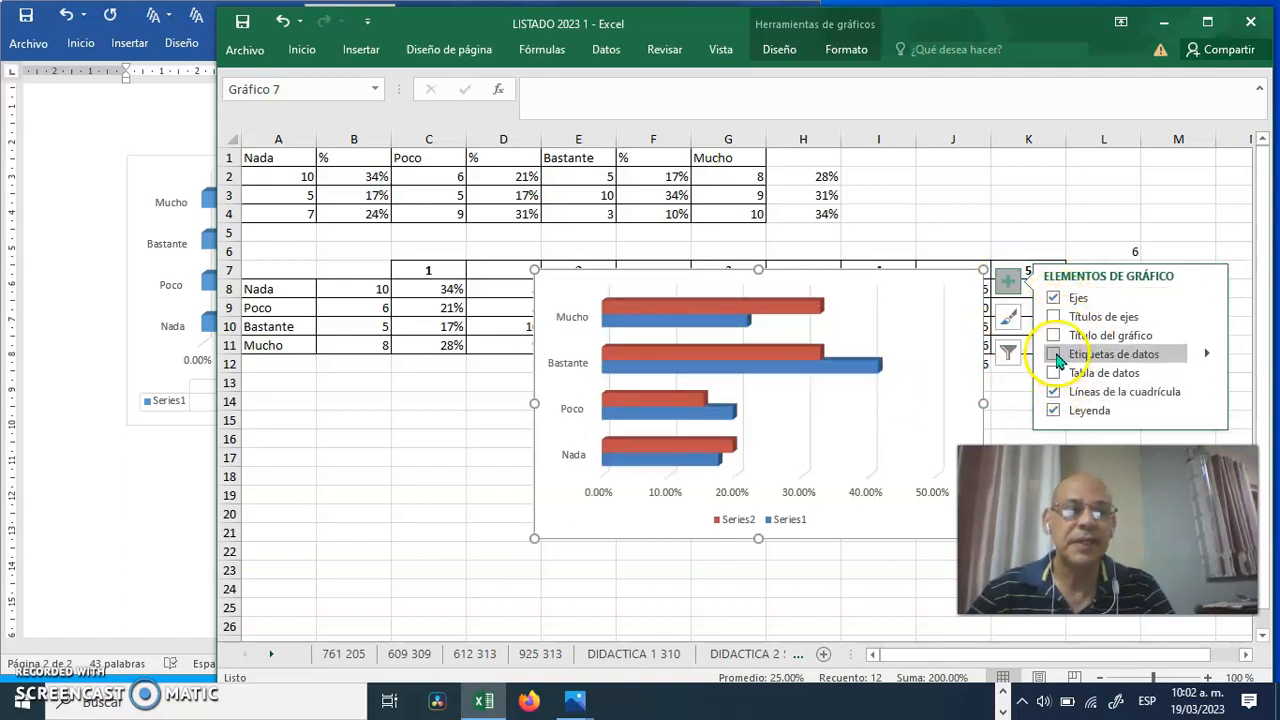
left_click(1056, 356)
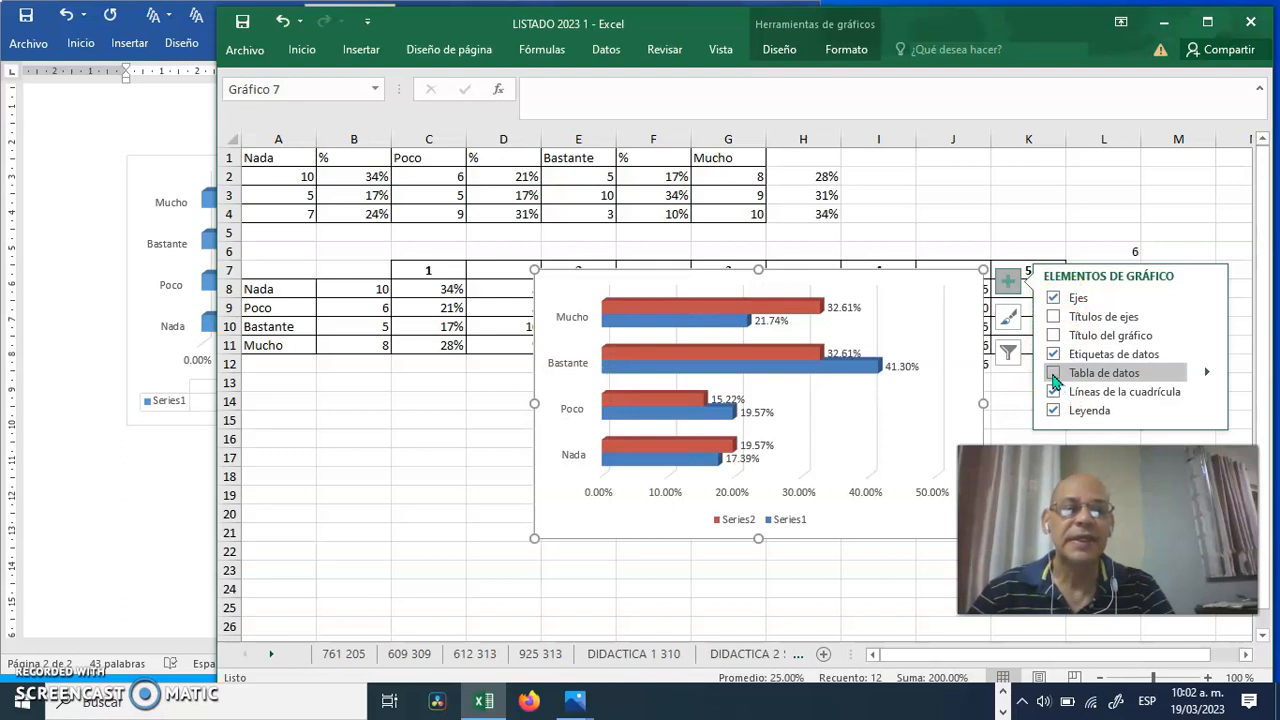
left_click(1054, 376)
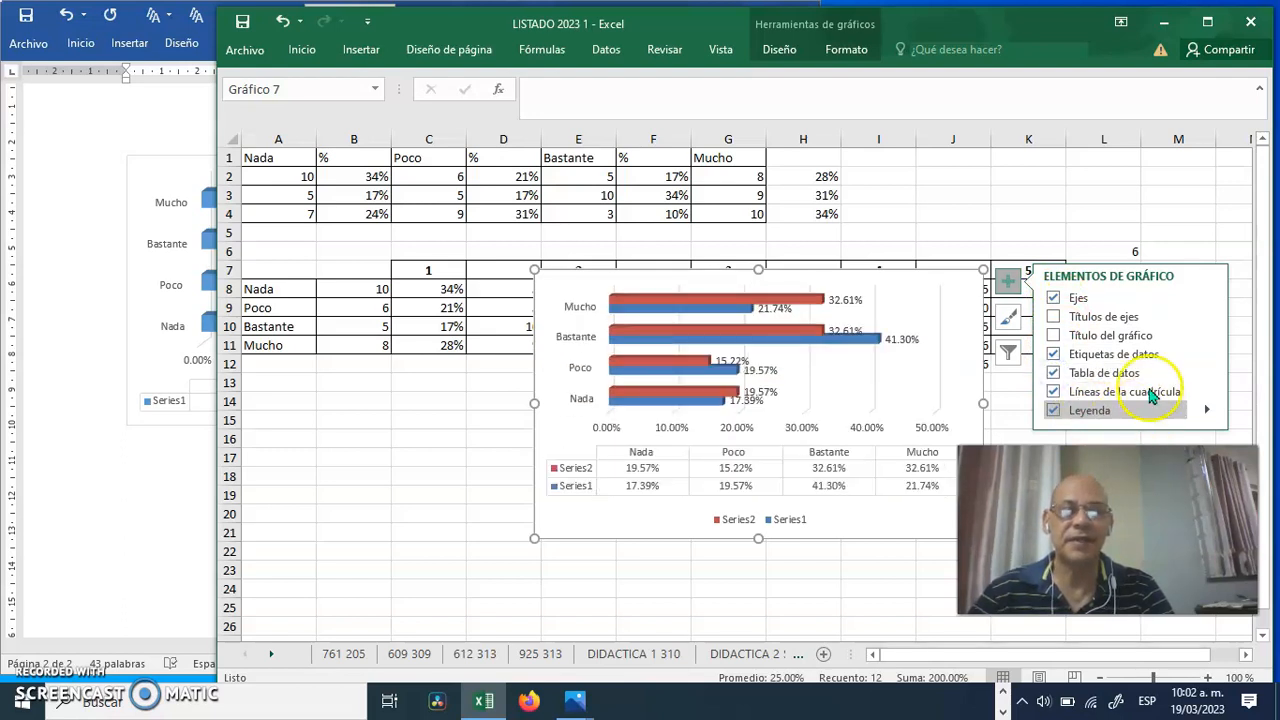
Reposition and enlarge the comparison chart over the response table, and delete it from the worksheet after reviewing it
left_click_drag(922, 270, 731, 220)
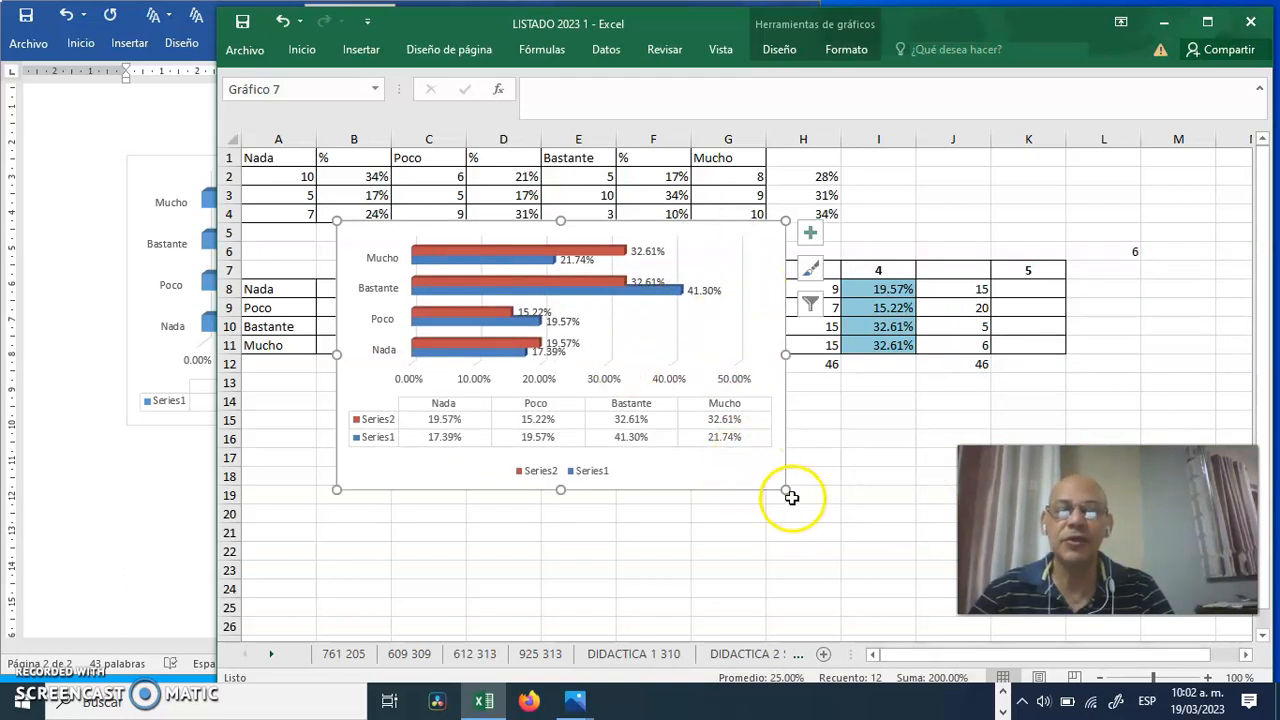
left_click_drag(788, 491, 896, 555)
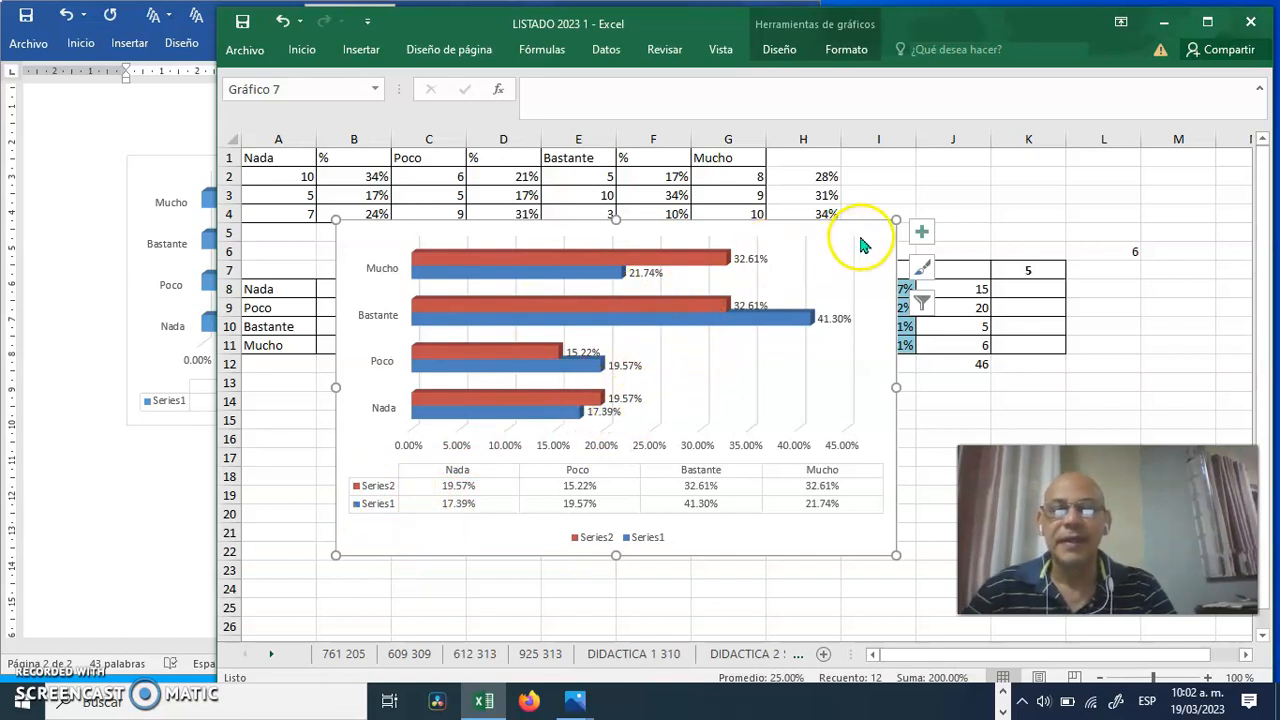
left_click(888, 219)
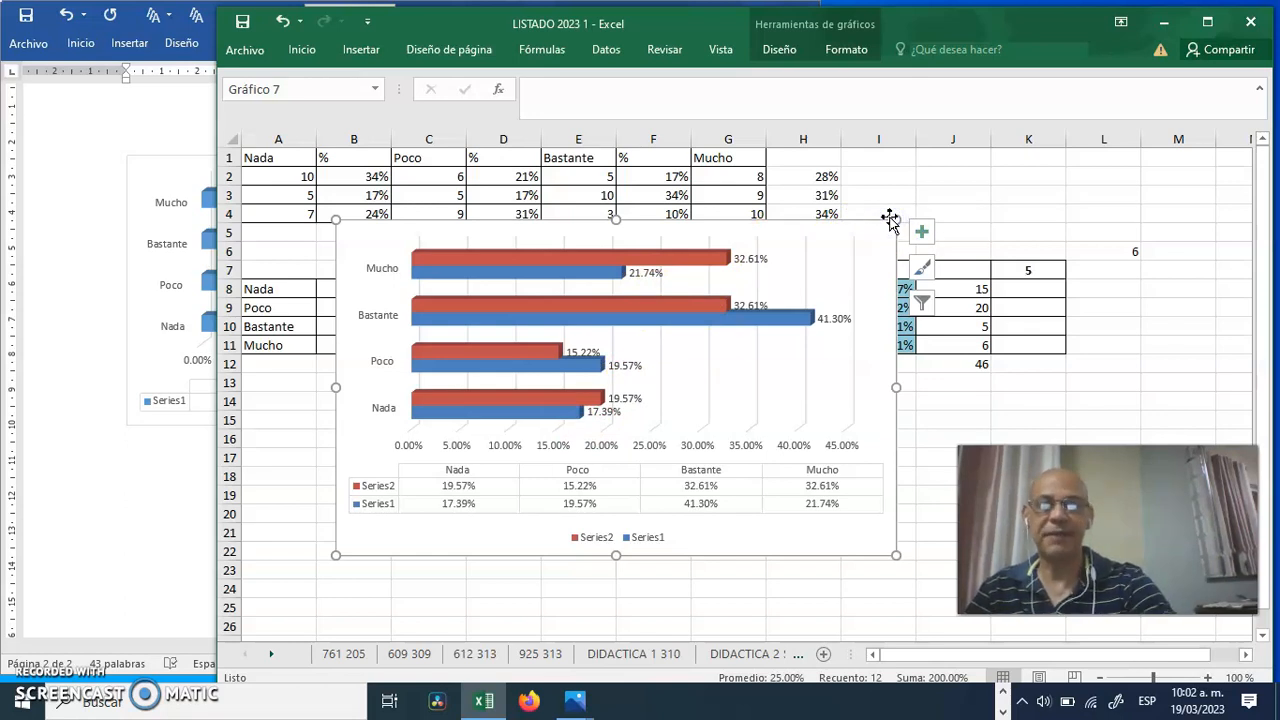
key("Delete")
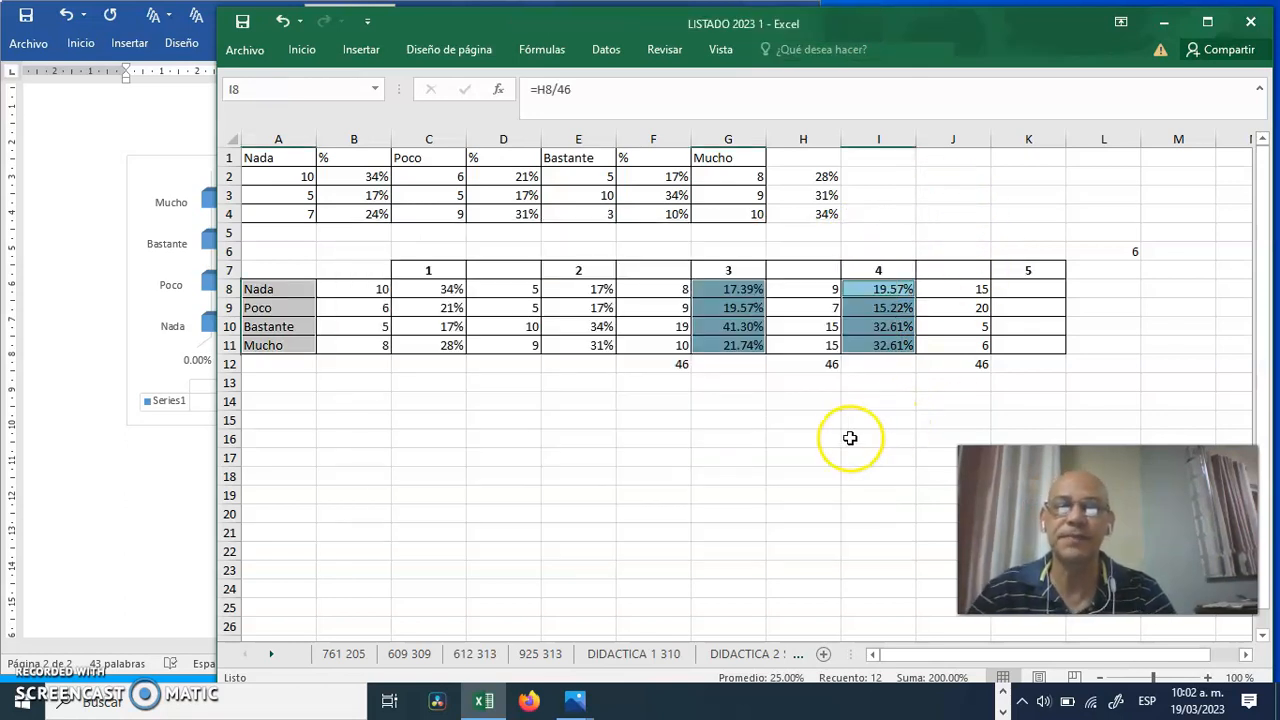